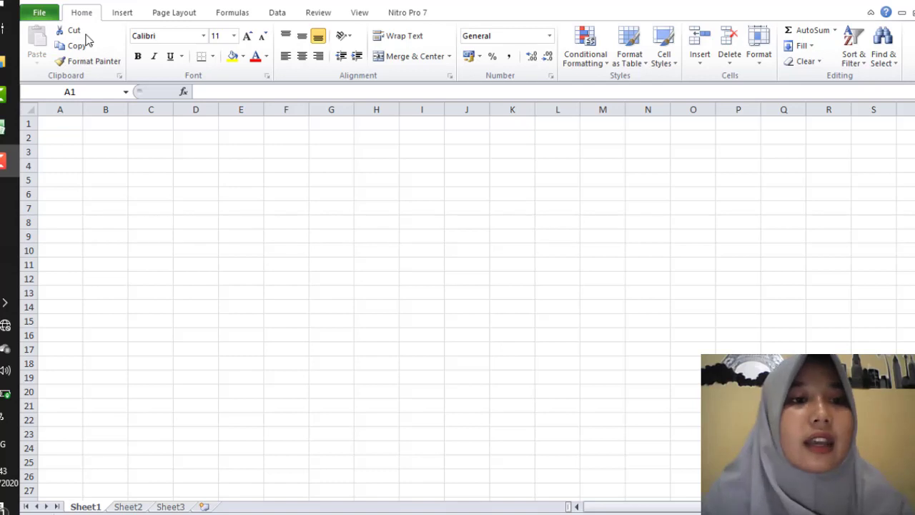
Examine the available fonts, the border styles, and the fill and font colour palettes.
left_click(166, 40)
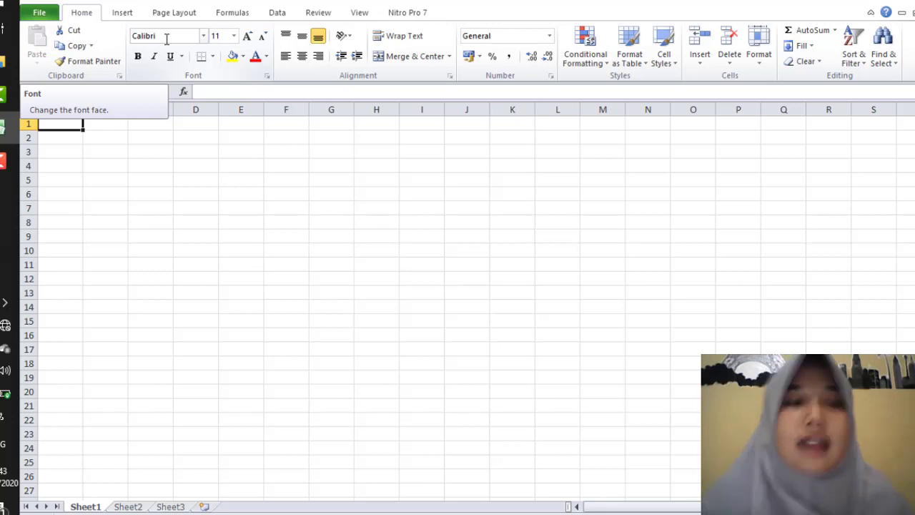
left_click(203, 37)
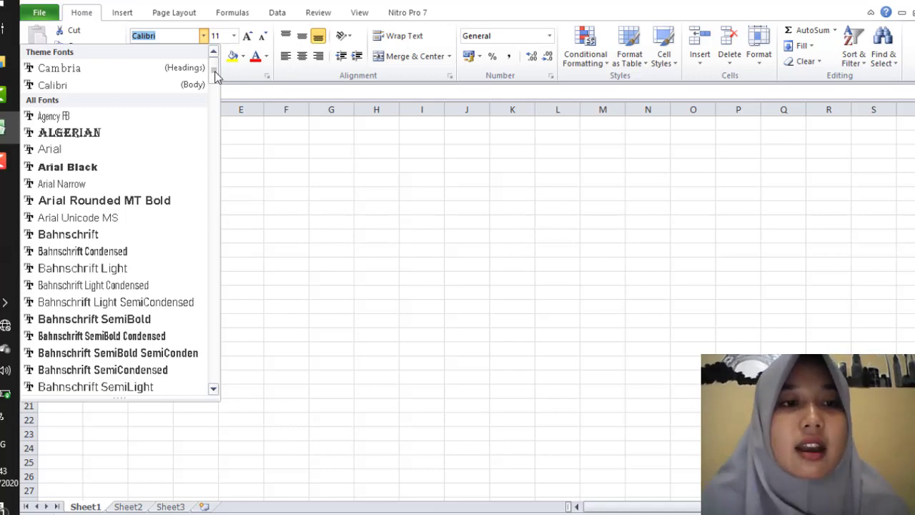
mouse_move(215, 75)
left_mouse_down()
mouse_move(210, 194)
mouse_move(219, 236)
mouse_move(216, 68)
left_mouse_up()
left_click(249, 157)
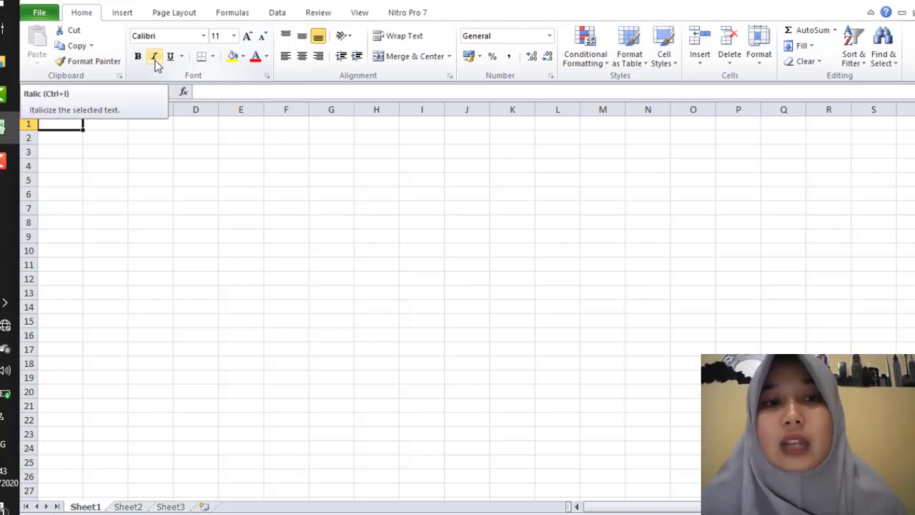
left_click(213, 57)
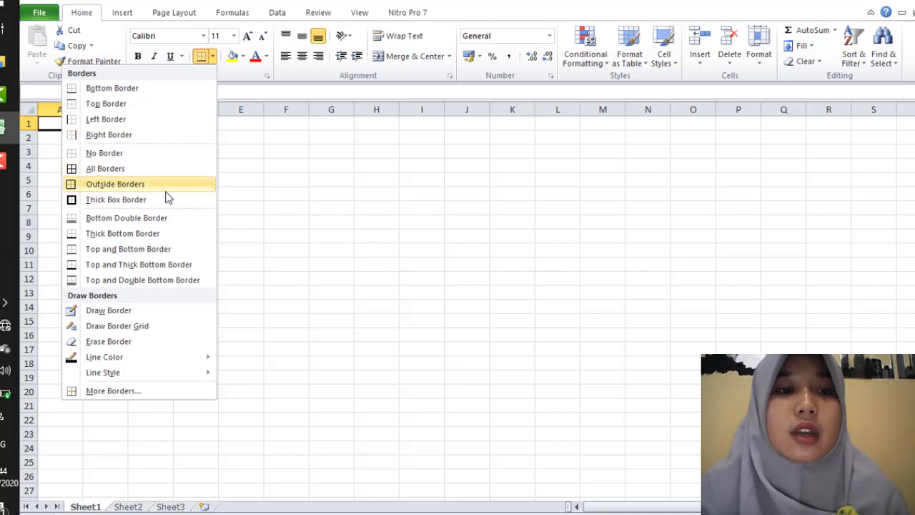
left_click(243, 181)
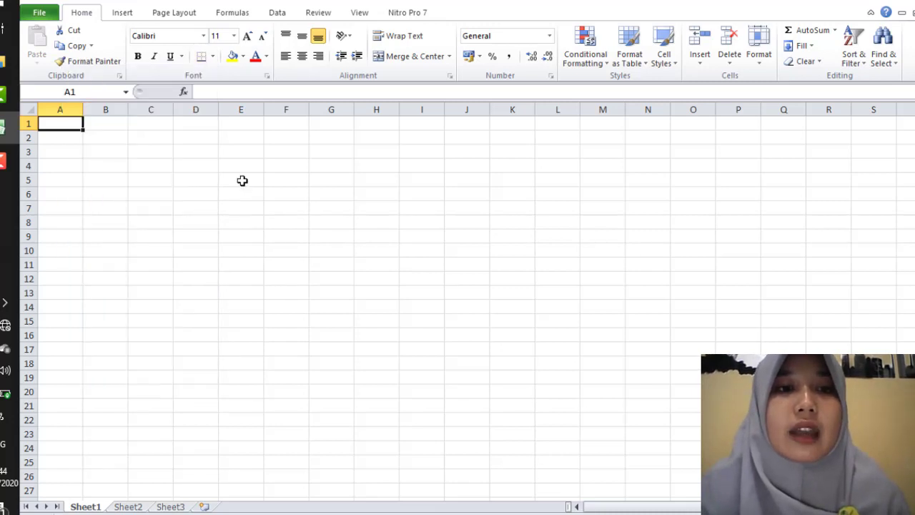
left_click(152, 153)
left_click(151, 162)
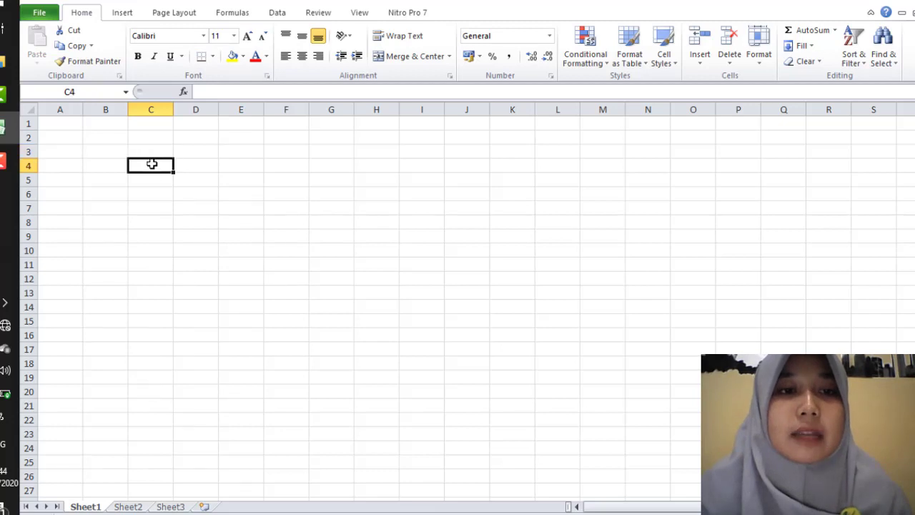
left_click(210, 138)
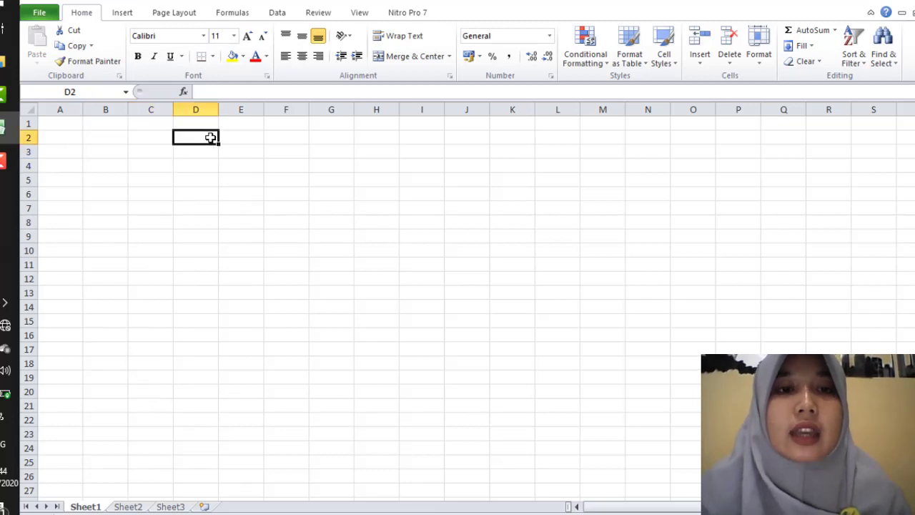
left_click(244, 58)
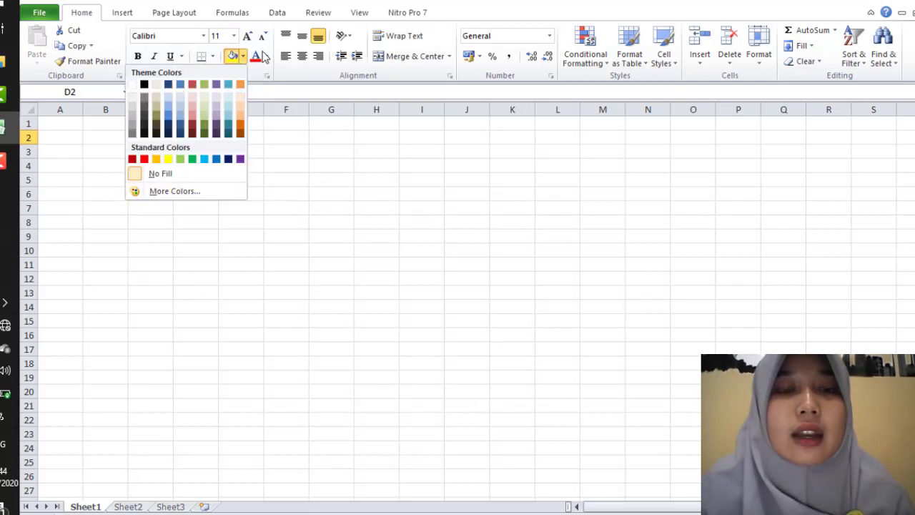
left_click(266, 57)
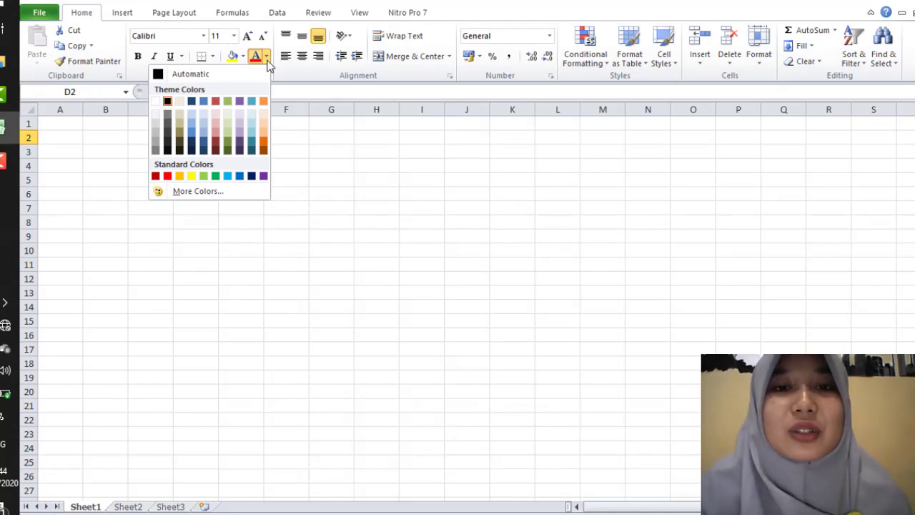
left_click(105, 168)
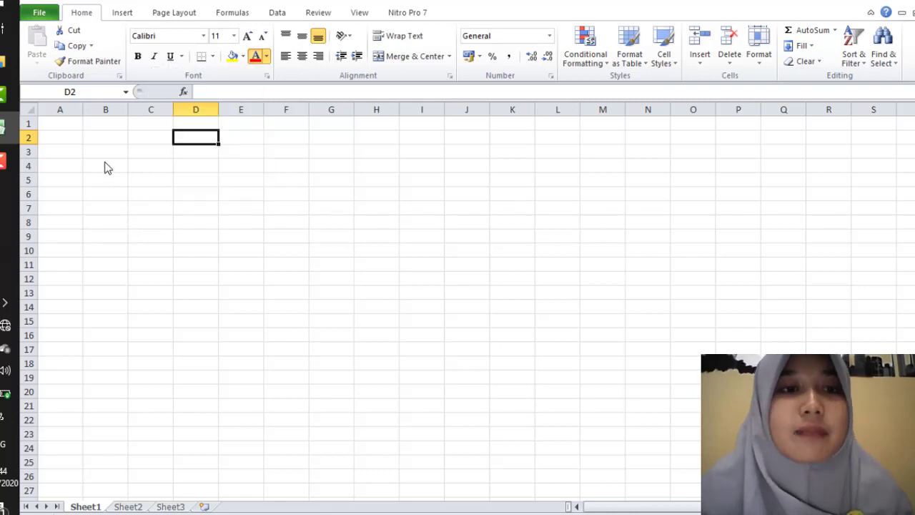
Enter the text SMPIT CORDOVA 2 in cell B4.
left_click(105, 166)
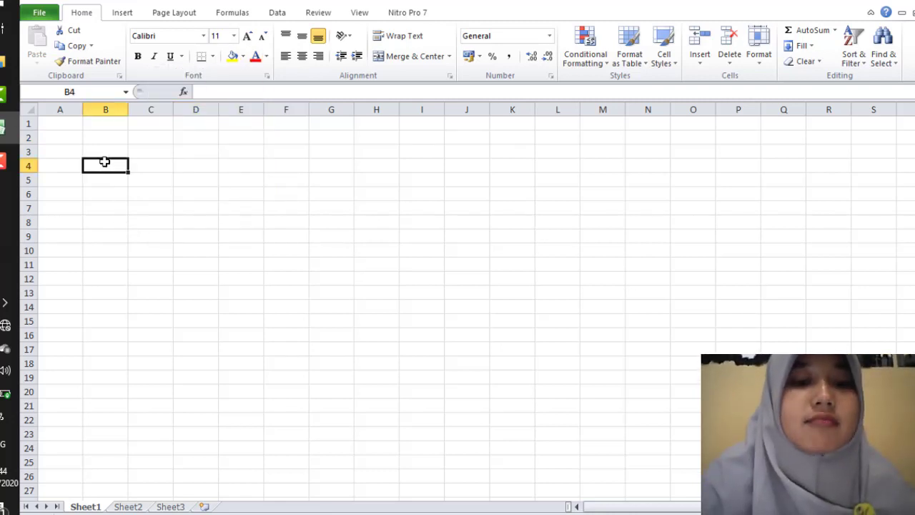
type("SMPI")
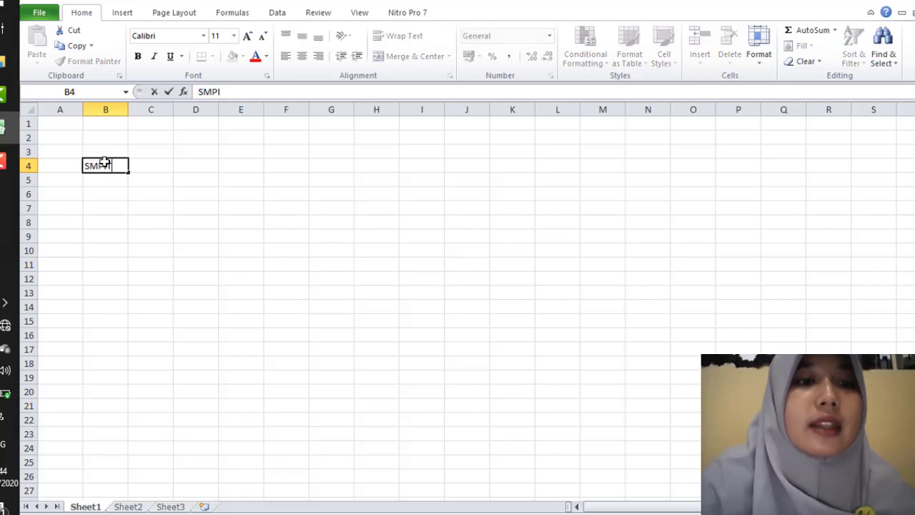
type("T CORDOVA ")
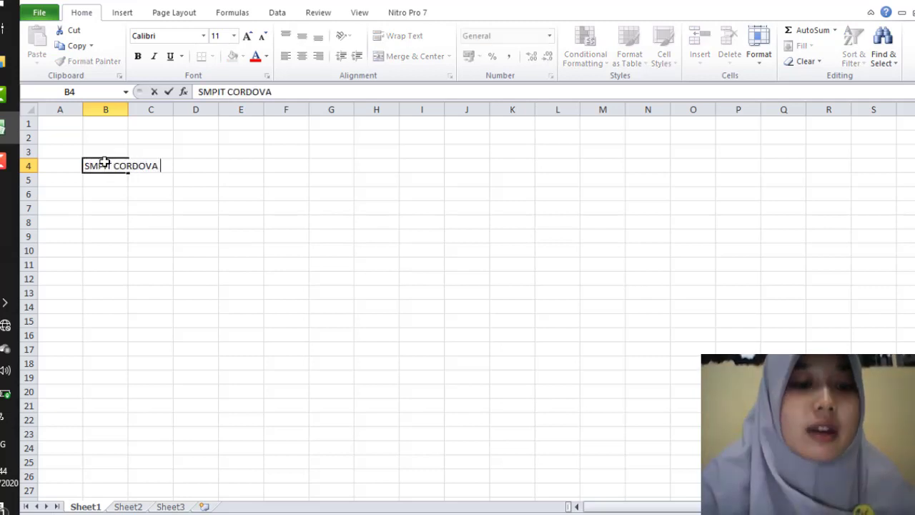
type("2")
key("Return")
left_click(105, 163)
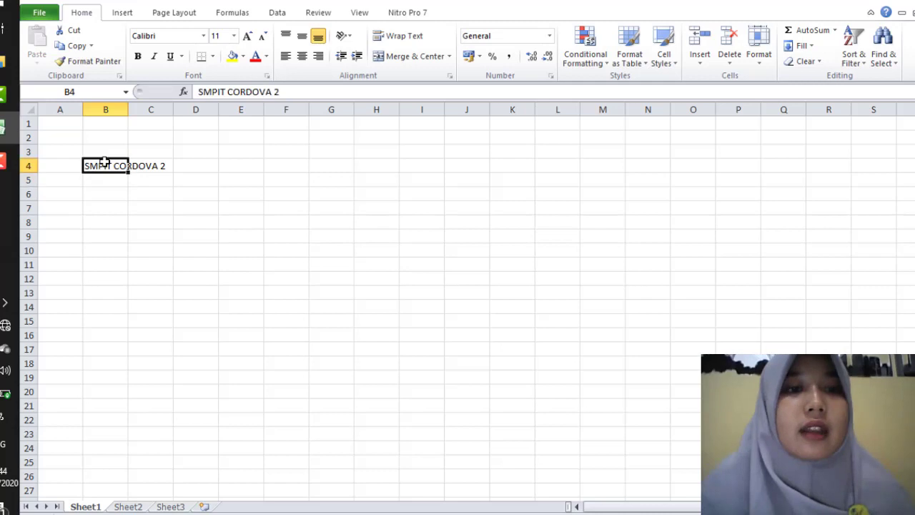
Set the font colour of cell B4 to dark blue, finishing with a dark orange.
left_click(266, 57)
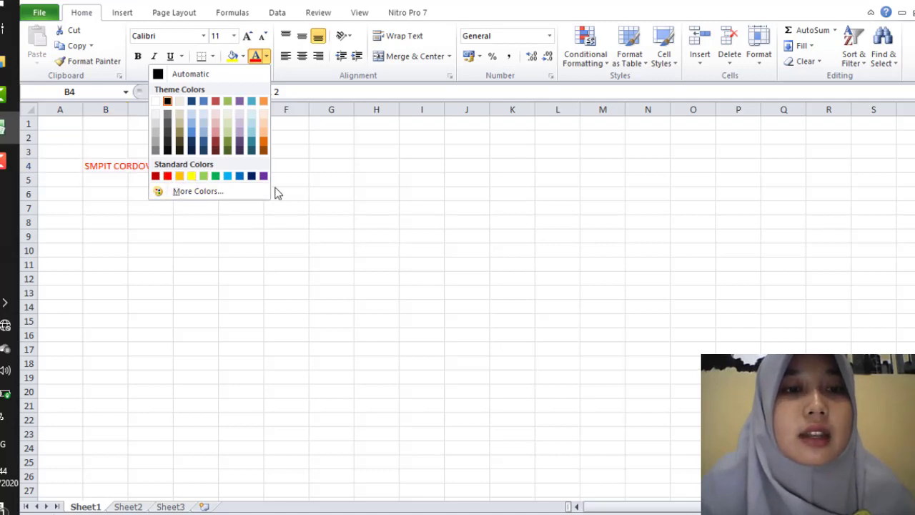
left_click(251, 176)
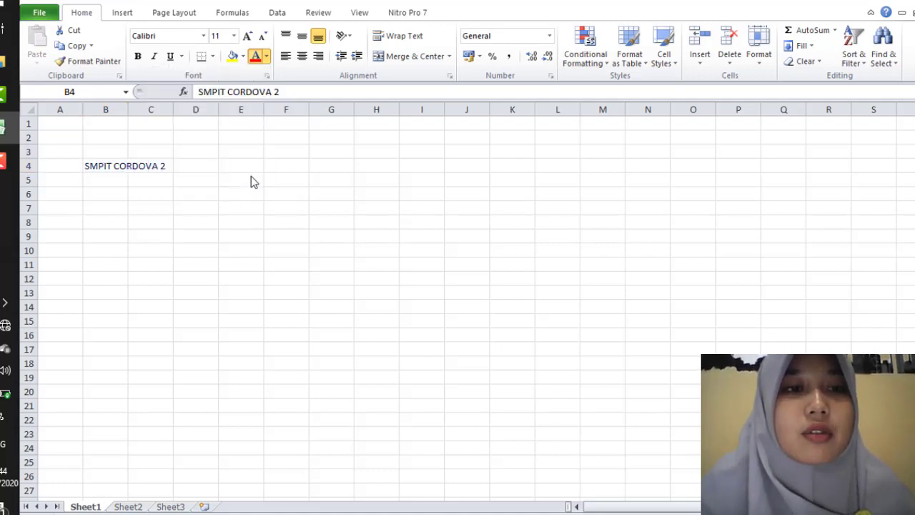
left_click(267, 57)
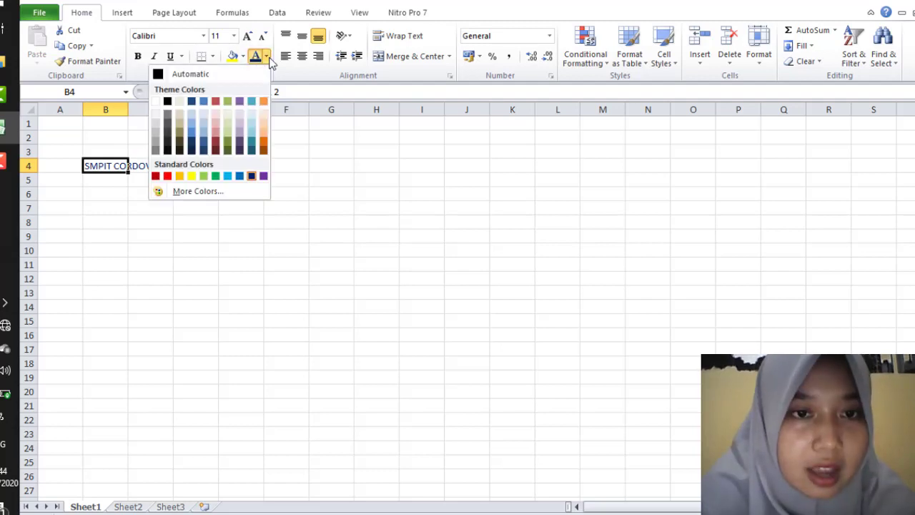
left_click(263, 150)
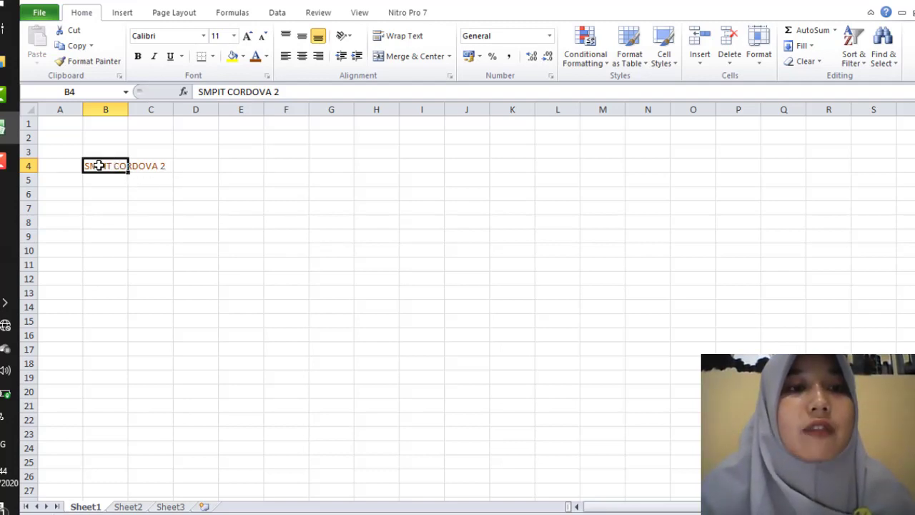
left_click(242, 57)
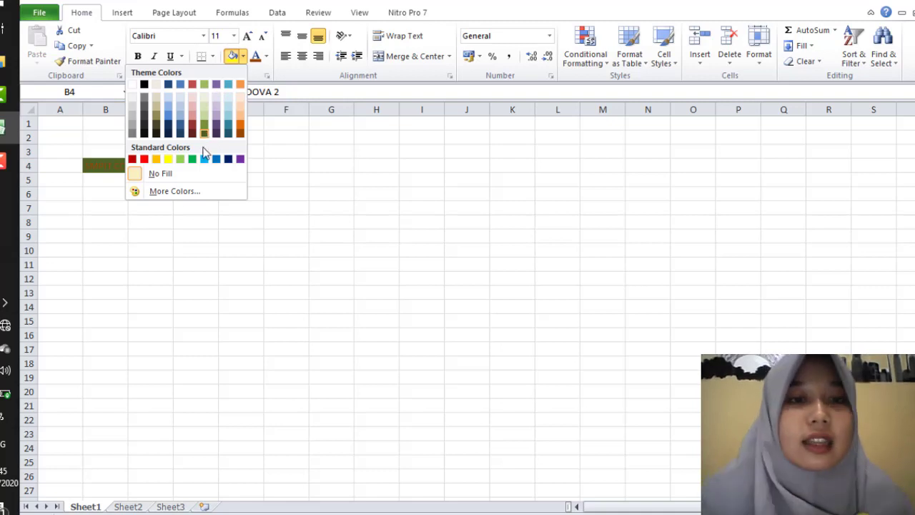
left_click(44, 202)
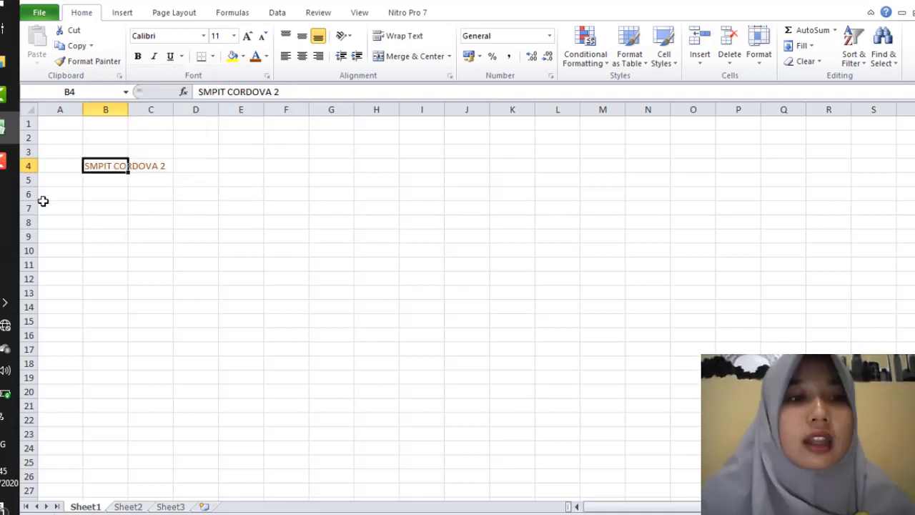
left_click(75, 194)
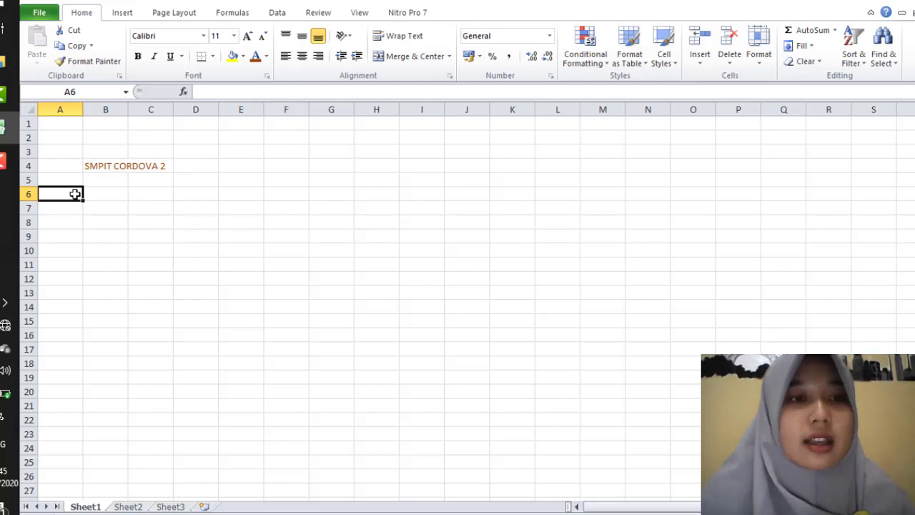
key("Up")
key("Up")
key("Up")
key("Up")
key("Up")
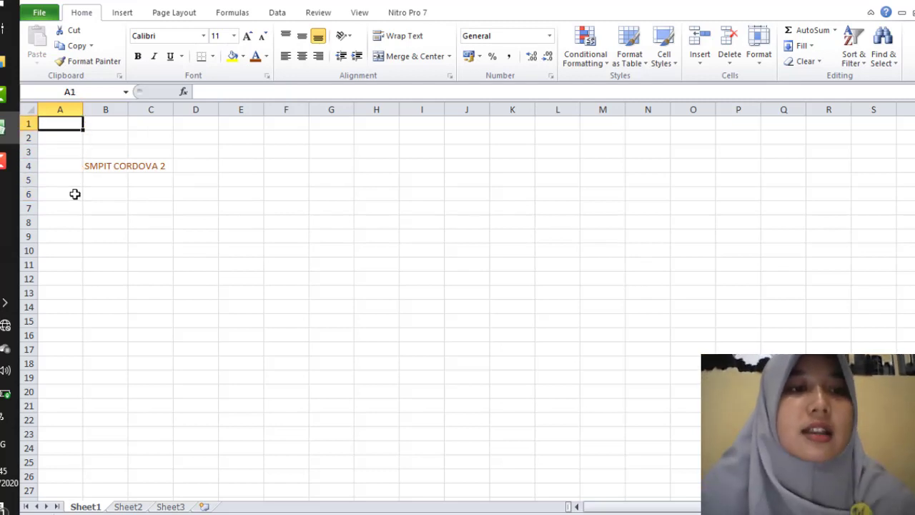
key("Down")
key("Down")
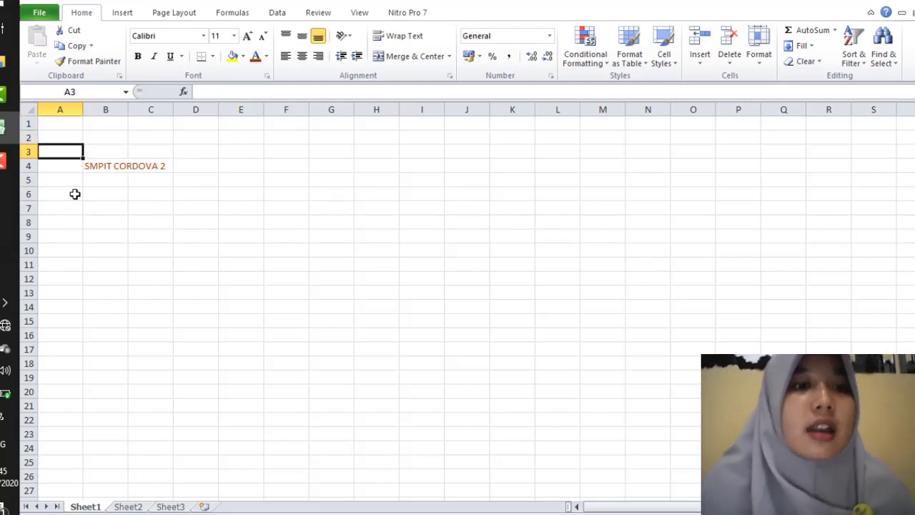
key("Down")
key("Right")
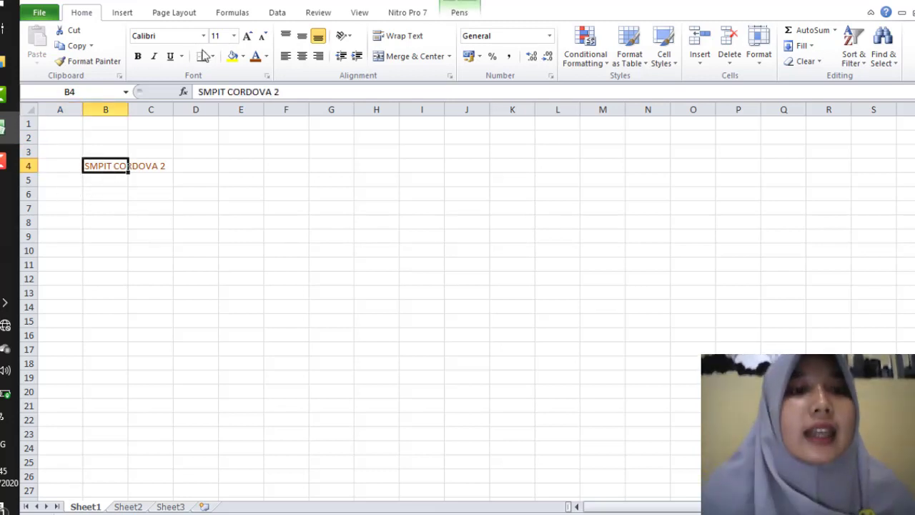
Fill cell B4 with yellow and widen column B until its text fits.
left_click(242, 56)
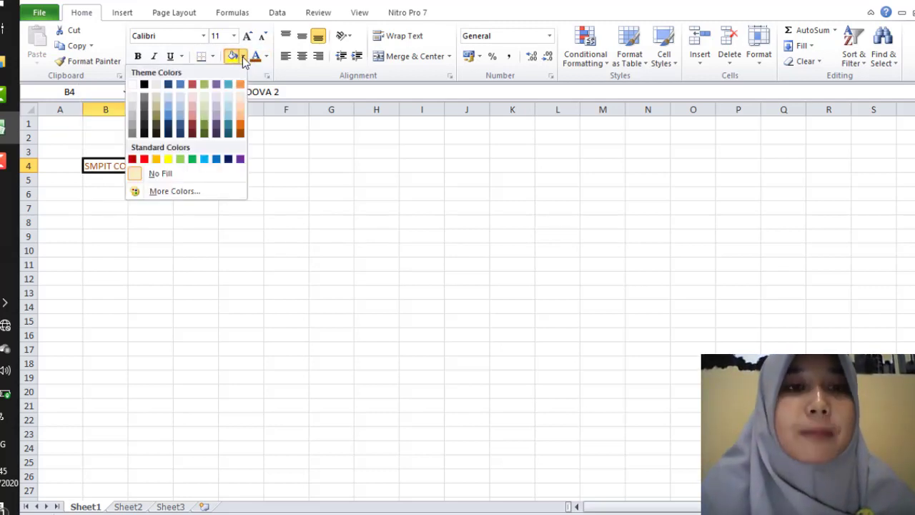
left_click(168, 159)
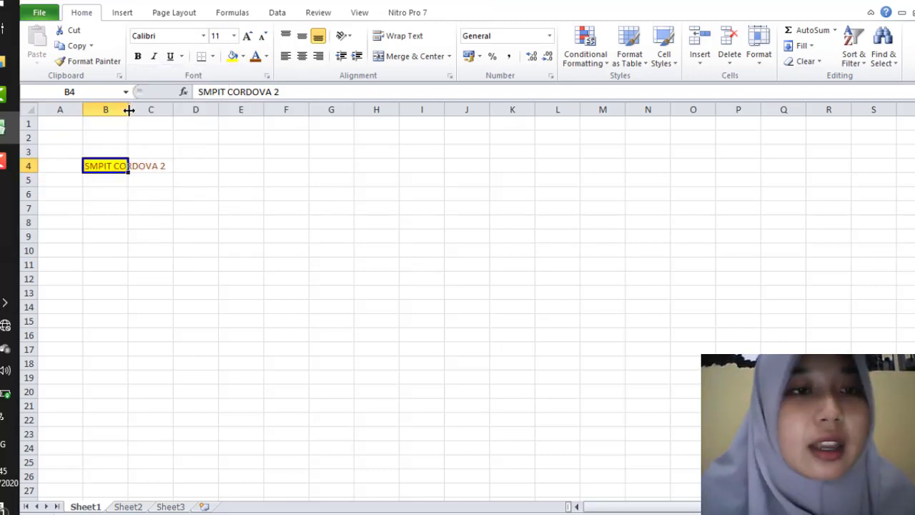
left_click_drag(129, 110, 169, 113)
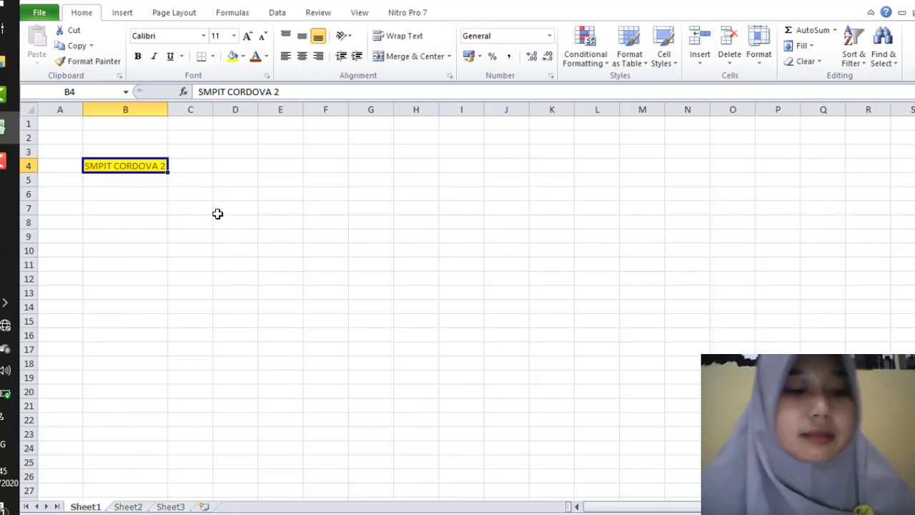
Undo the changes to column B's width and to the fill and text of cell B4.
key("ctrl+z")
key("ctrl+z")
key("ctrl+z")
key("ctrl+z")
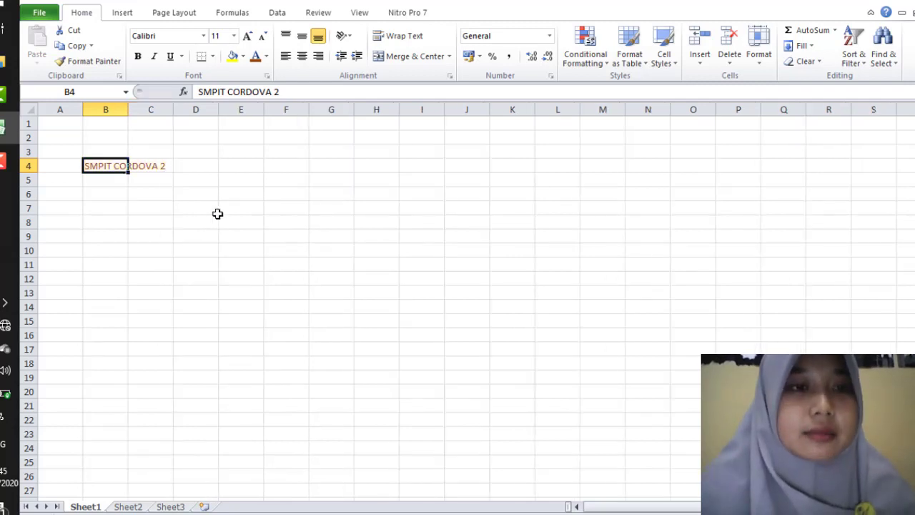
left_click(218, 213)
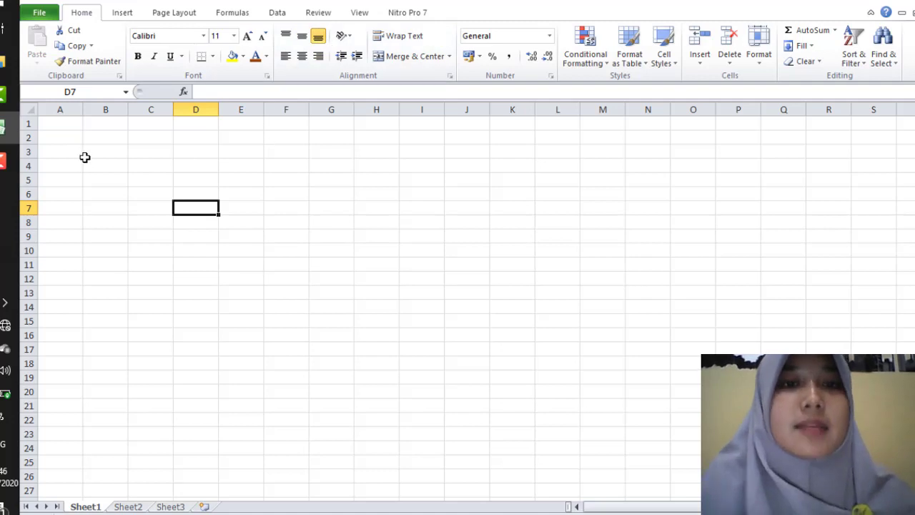
left_click(123, 151)
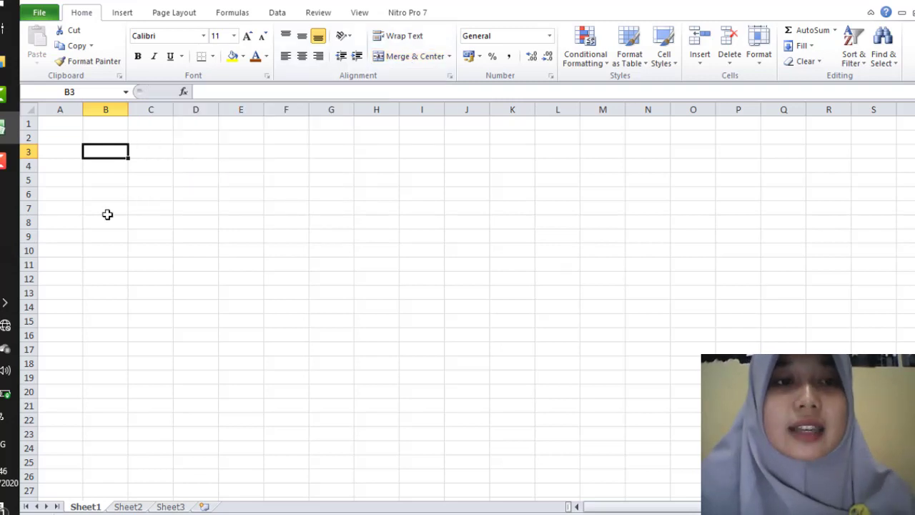
Merge and center cells D4 and D5 into one cell.
left_click(203, 167)
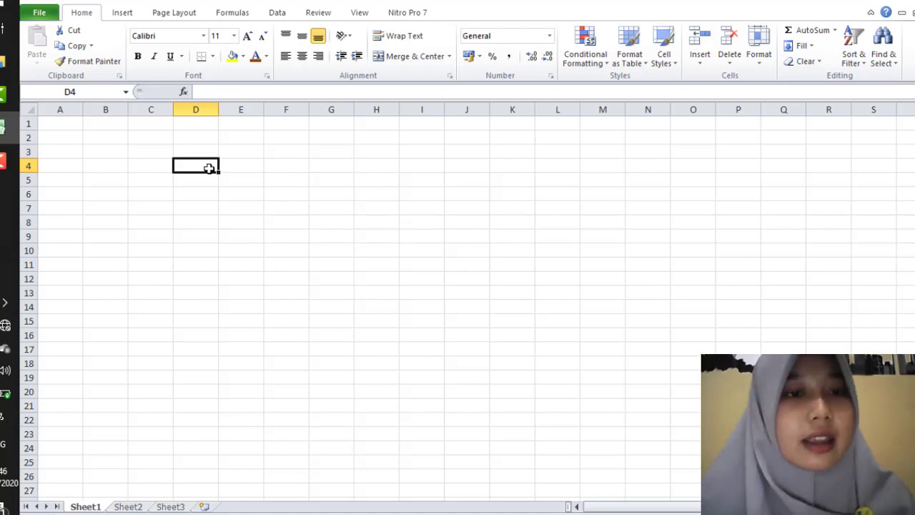
left_click_drag(208, 168, 209, 175)
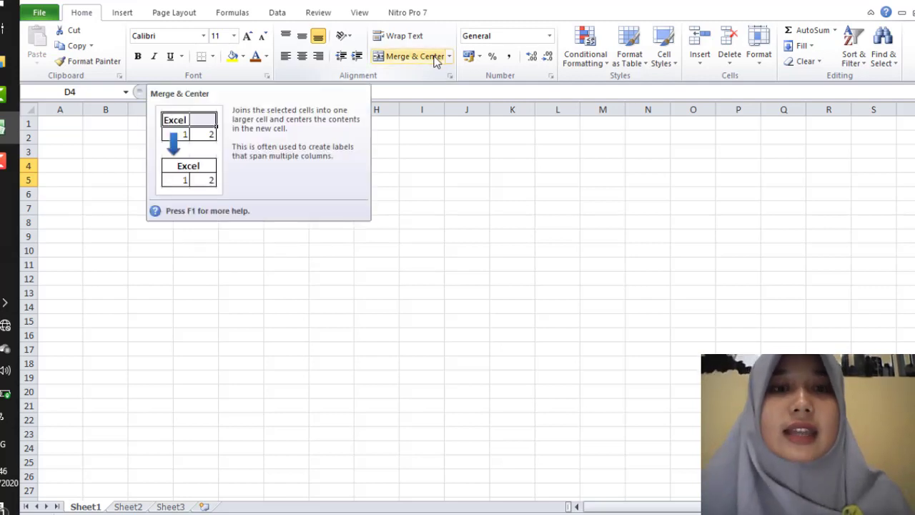
left_click(411, 56)
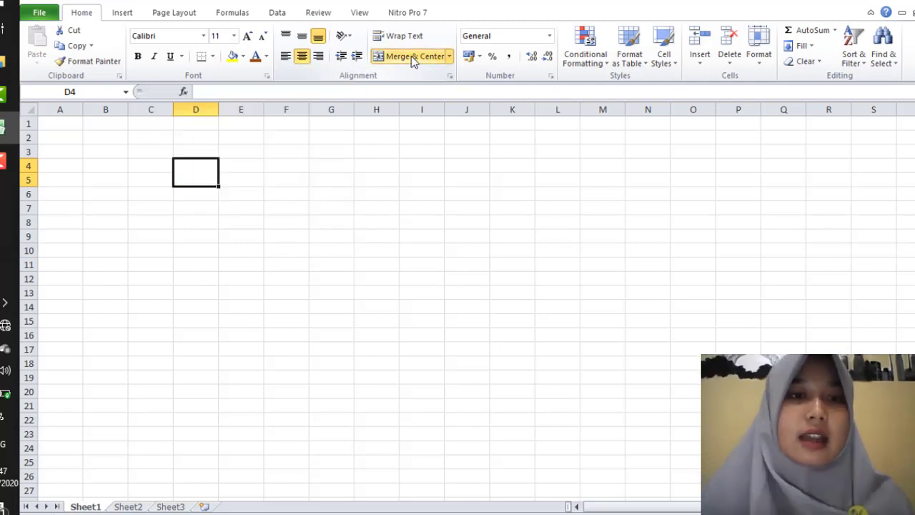
left_click(214, 207)
Enter the text APEL in the merged cell D4.
left_click(204, 172)
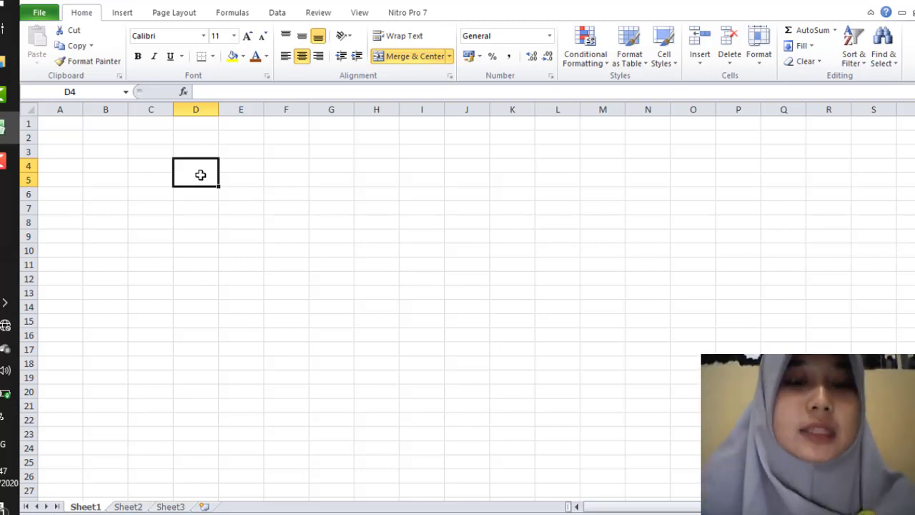
type("KAPEL")
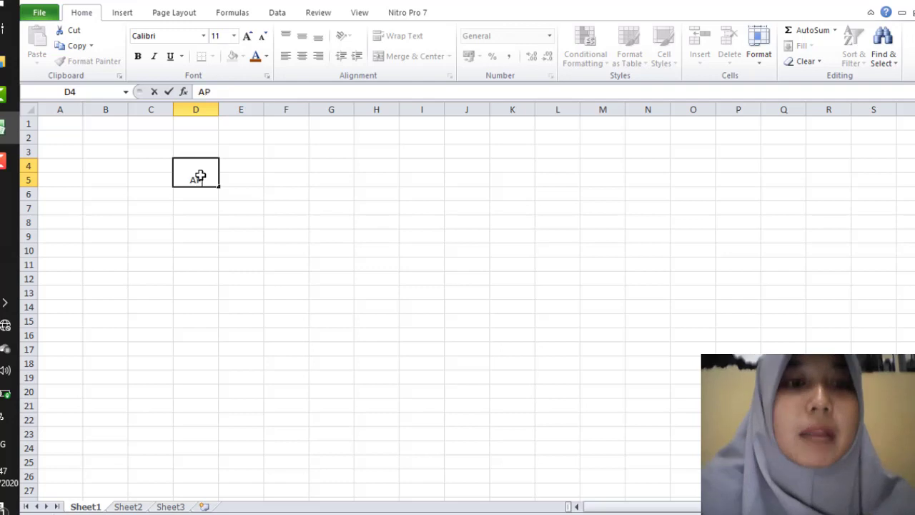
left_click(189, 228)
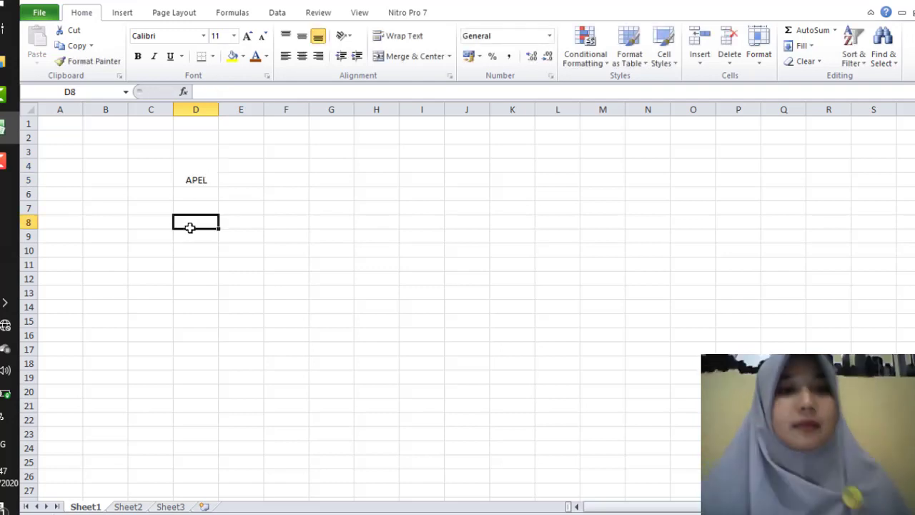
Set the horizontal alignment of merged cell D4 to left and center, finishing with right.
left_click(196, 173)
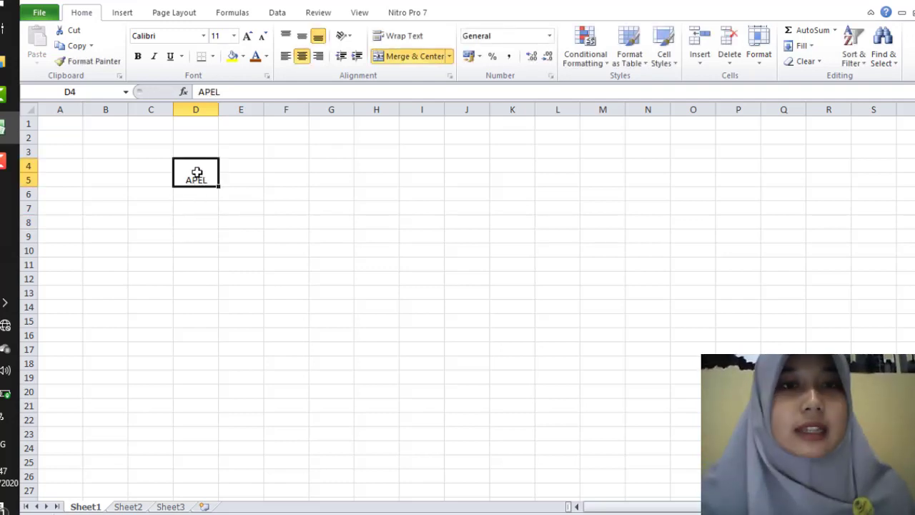
left_click(285, 57)
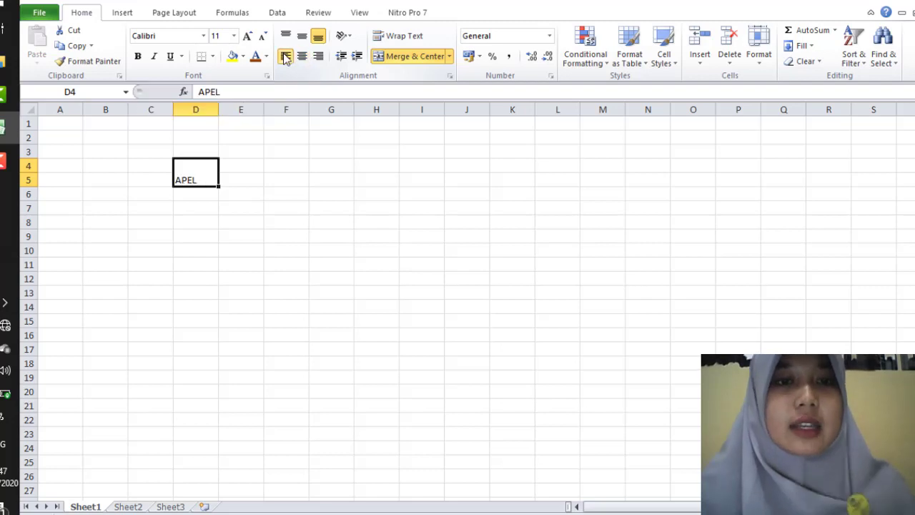
left_click(302, 57)
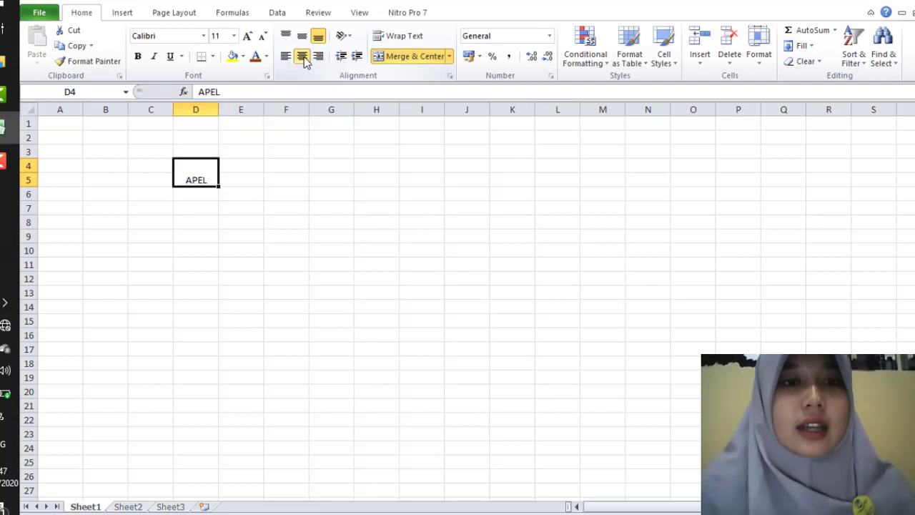
left_click(318, 59)
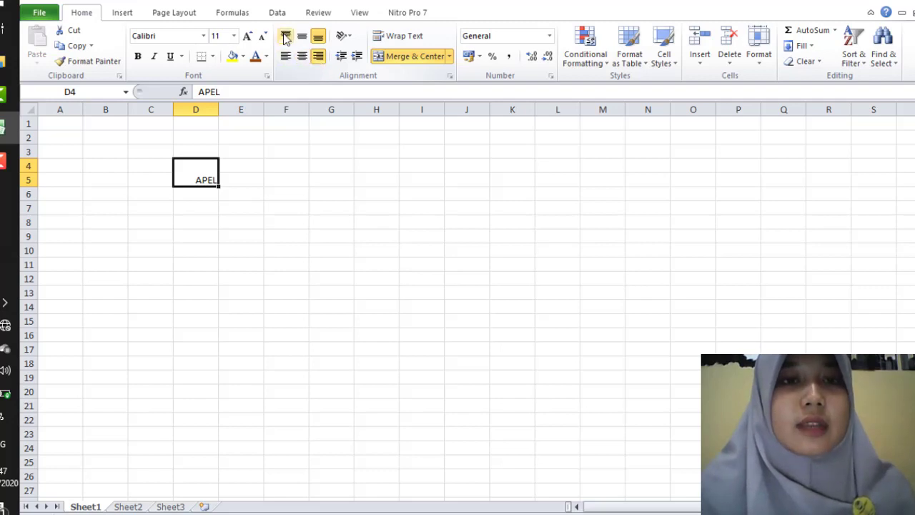
Set the vertical alignment of merged cell D4 to top and middle, finishing with bottom.
left_click(286, 37)
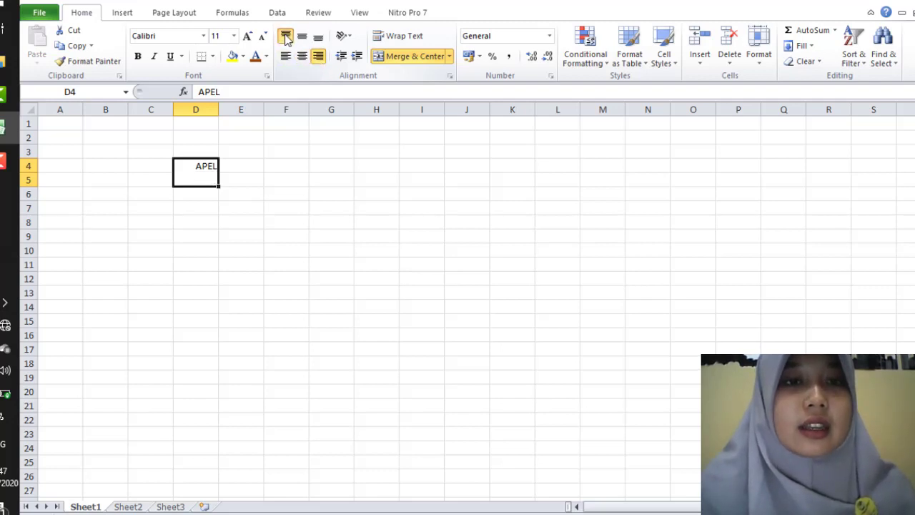
left_click(286, 36)
left_click(286, 37)
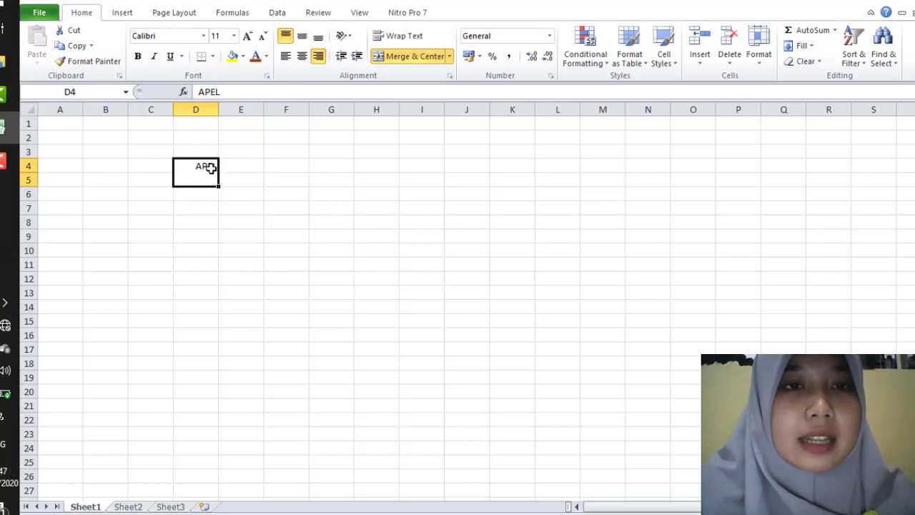
left_click(301, 40)
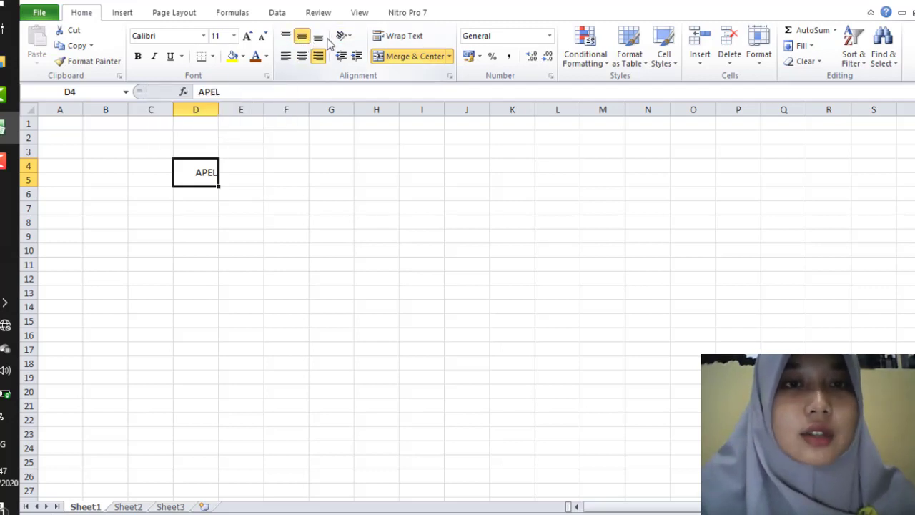
left_click(320, 37)
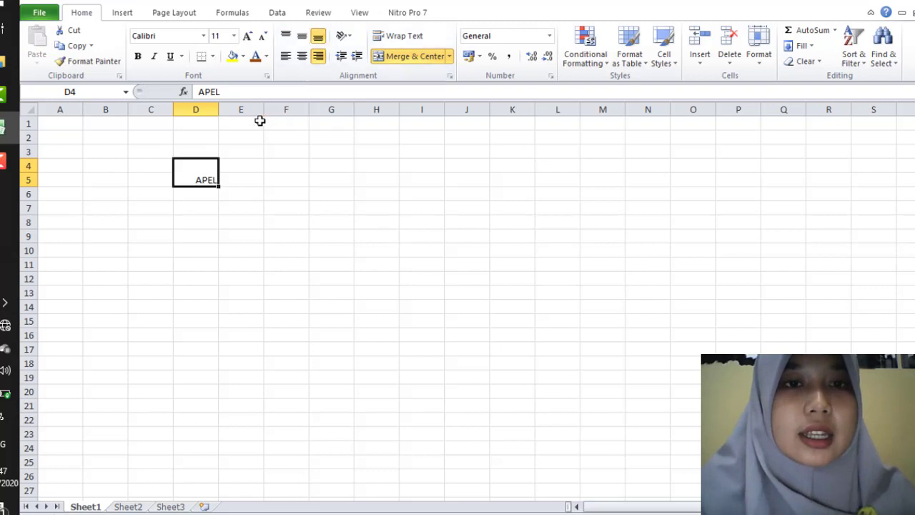
Center the text of merged cell D4 horizontally and switch its vertical alignment between middle, top and bottom, finishing with top.
left_click(303, 60)
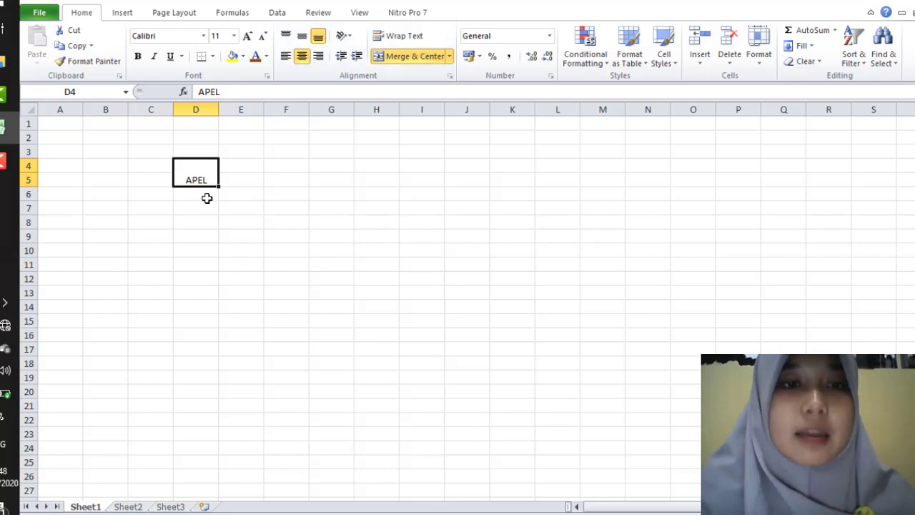
left_click(301, 37)
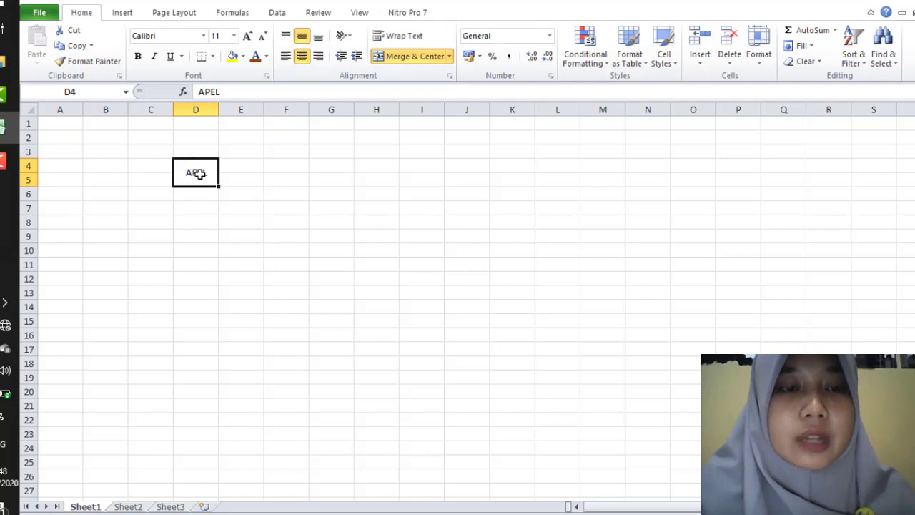
left_click(286, 37)
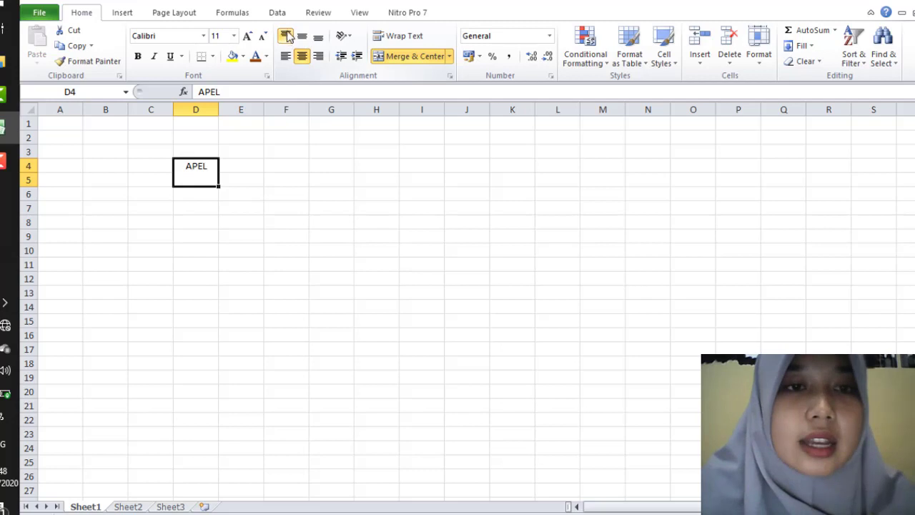
left_click(318, 36)
left_click(286, 37)
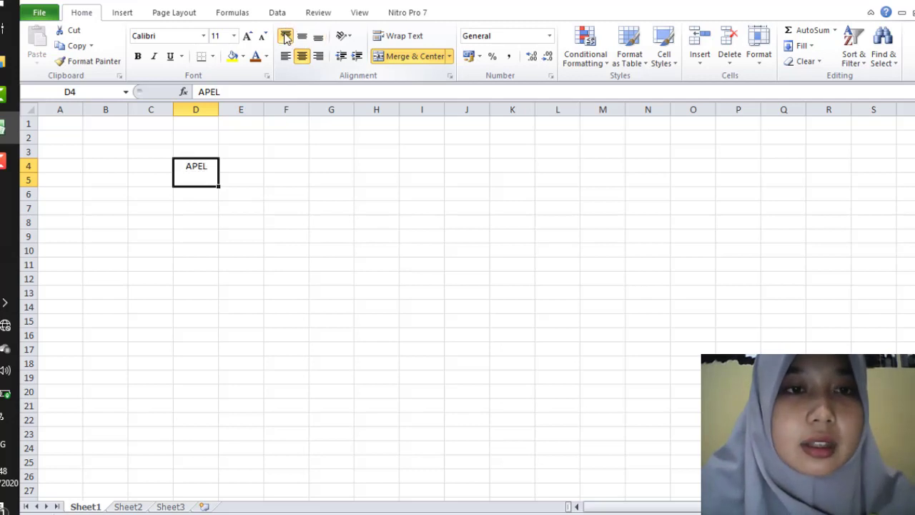
left_click(318, 35)
left_click(286, 37)
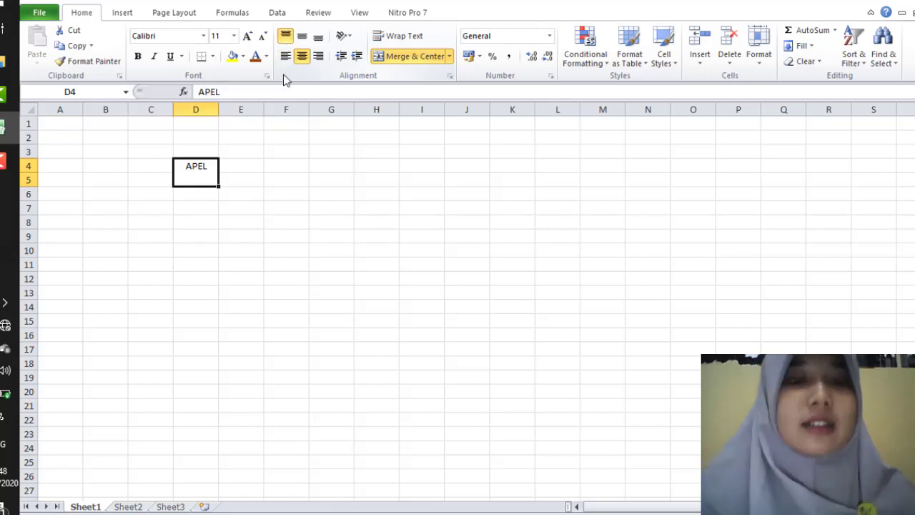
Align the text of merged cell D4 to the left and change its vertical alignment to middle, finishing with bottom.
left_click(286, 57)
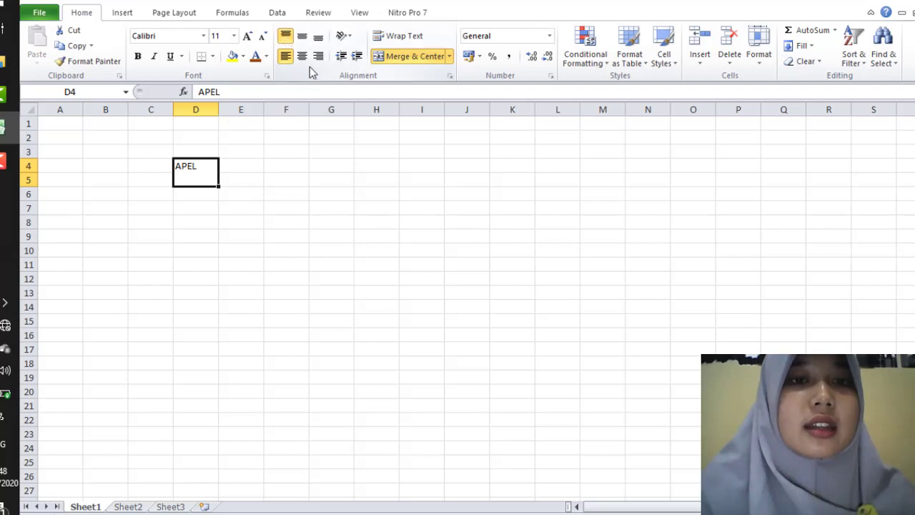
left_click(302, 41)
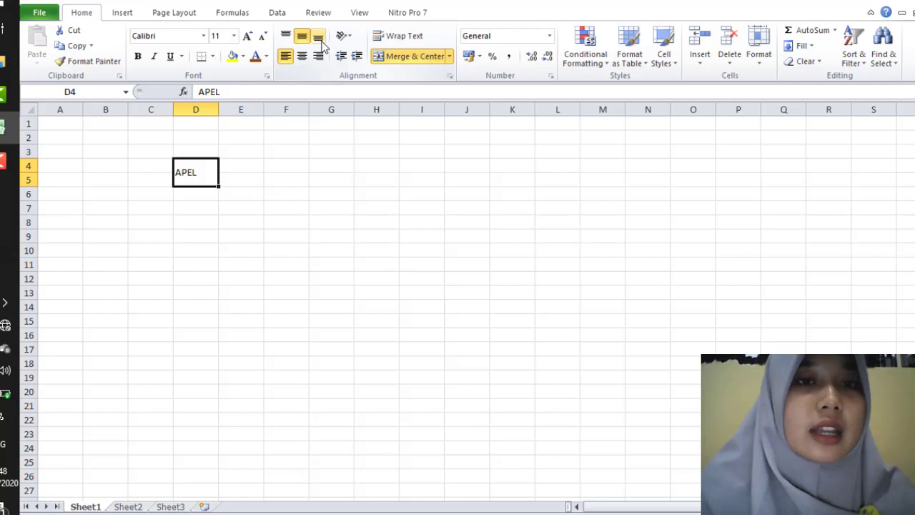
left_click(319, 40)
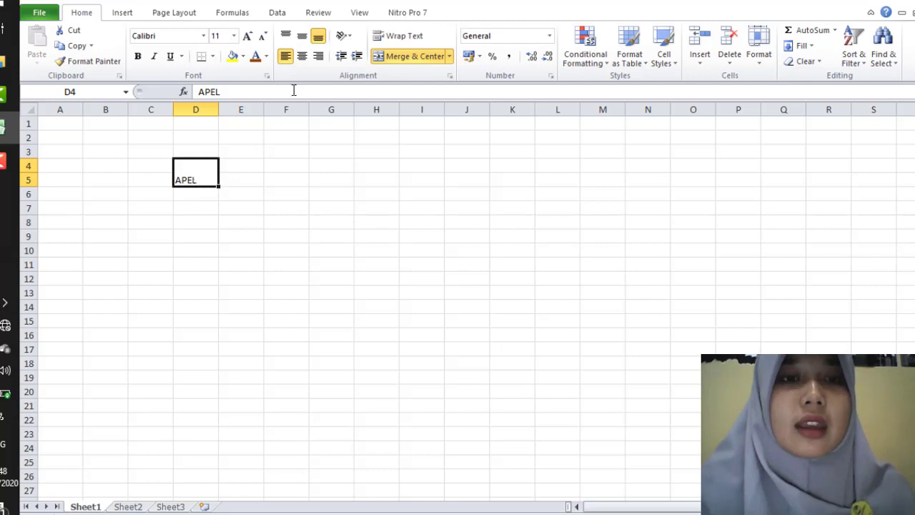
Center the text of merged cell D4 both horizontally and vertically.
left_click(298, 61)
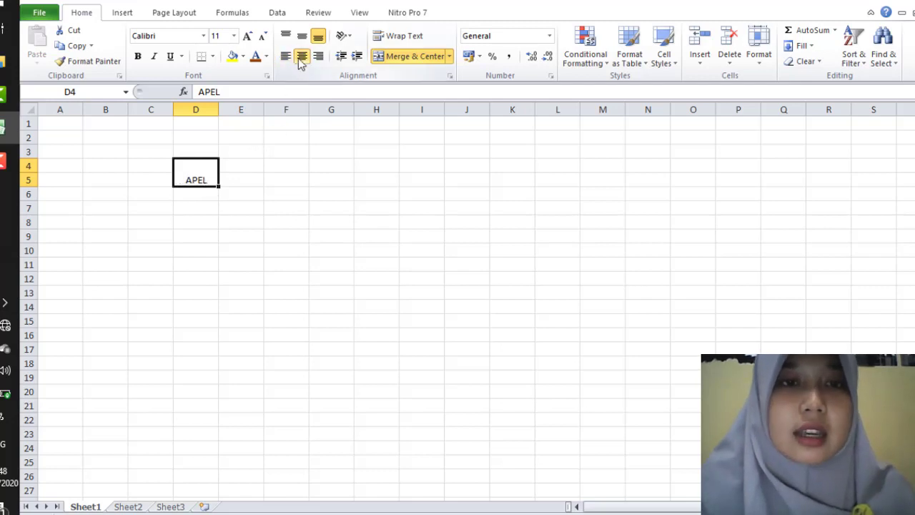
left_click(302, 37)
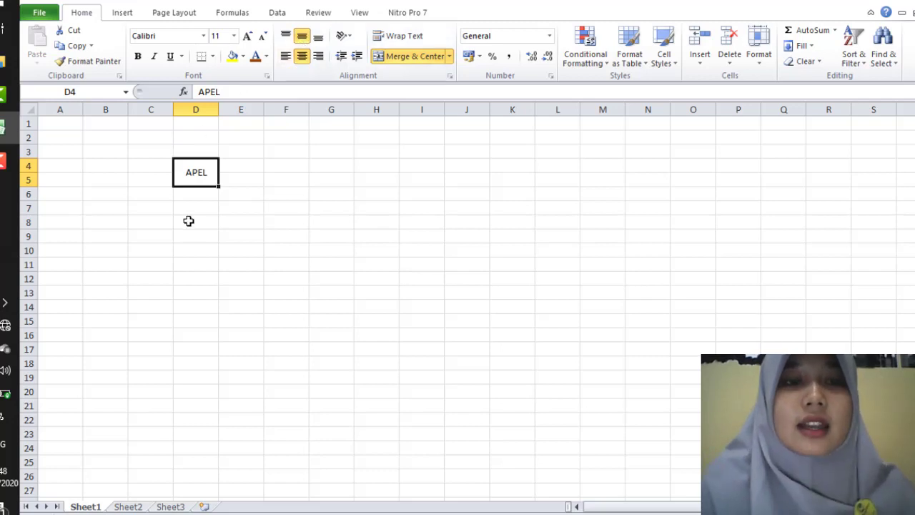
left_click(267, 178)
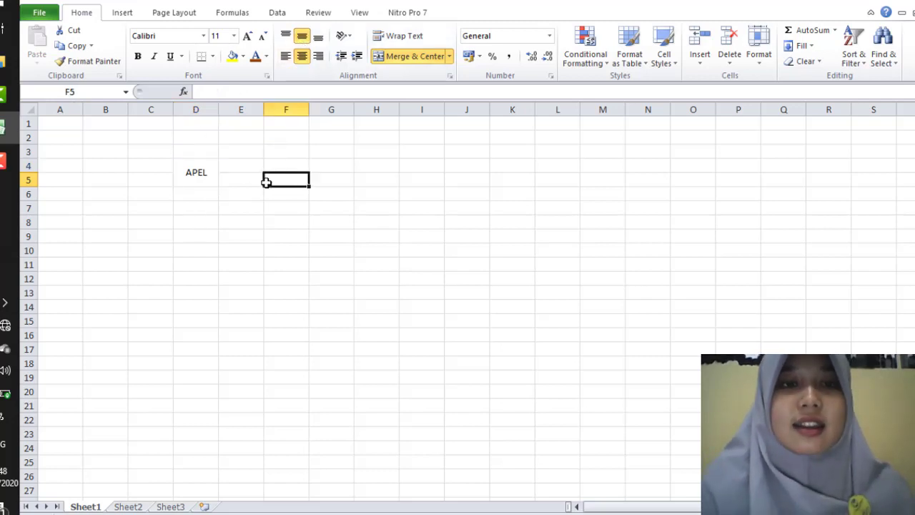
Unmerge cells D4 and D5 and delete the text APEL from cell D4.
left_click(208, 172)
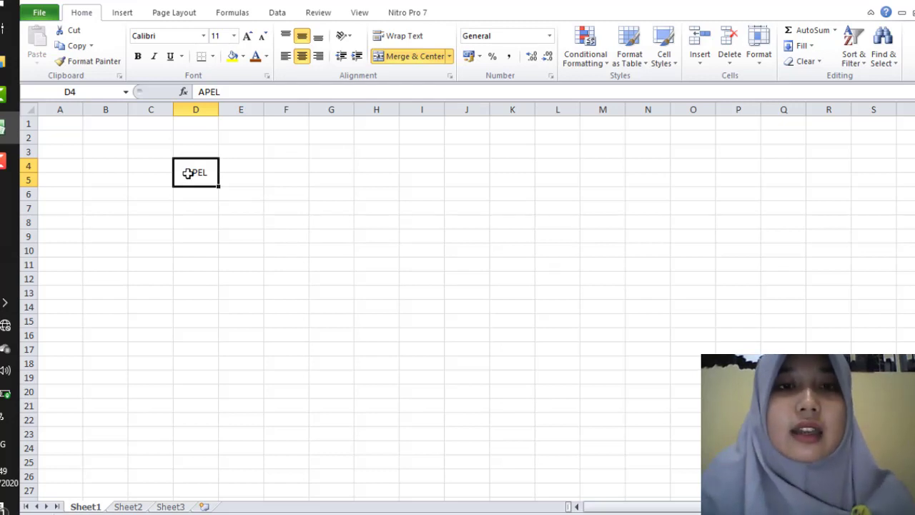
left_click(414, 55)
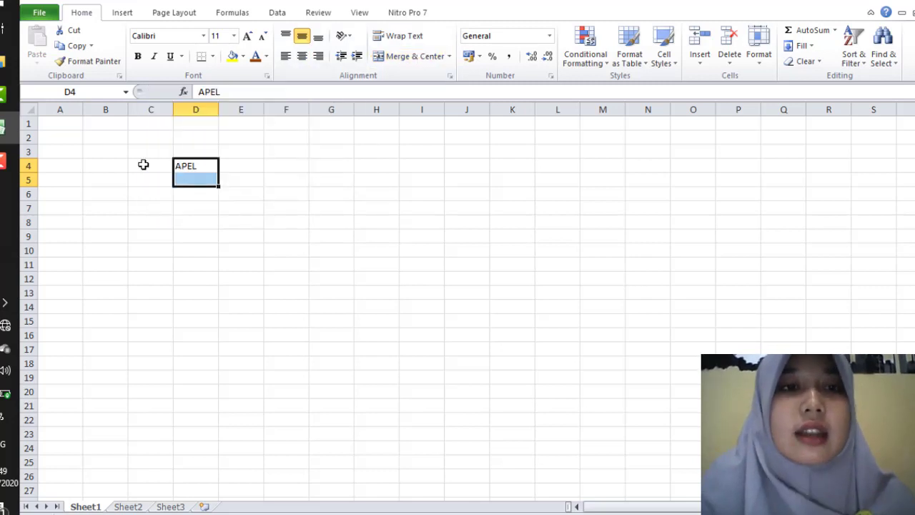
left_click(201, 182)
left_click(226, 179)
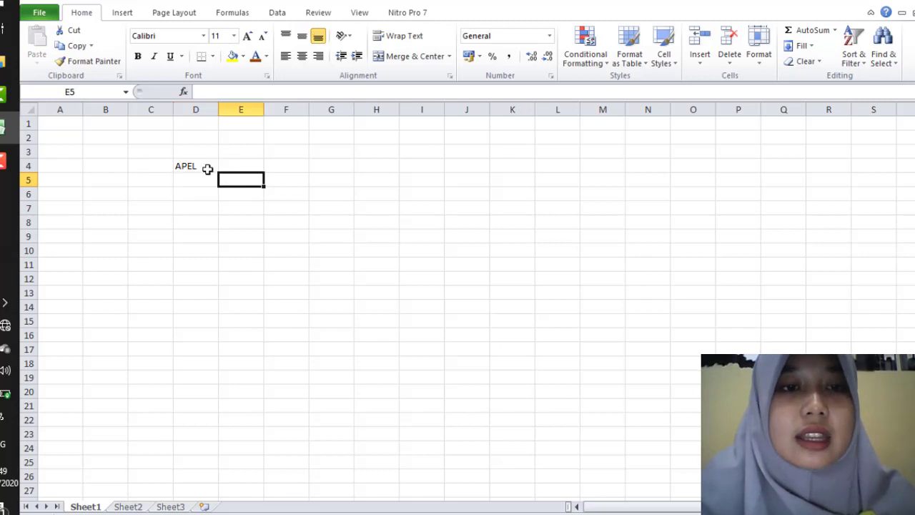
left_click(208, 168)
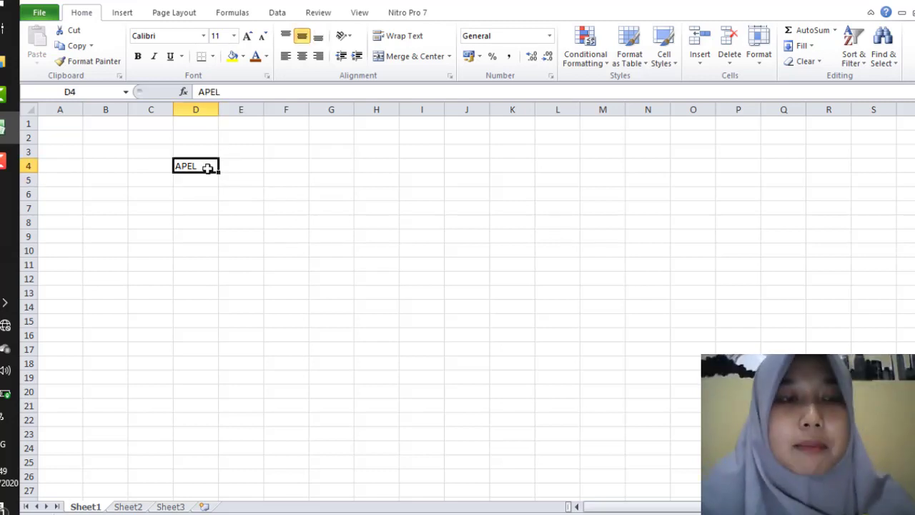
key("Return")
left_click(207, 167)
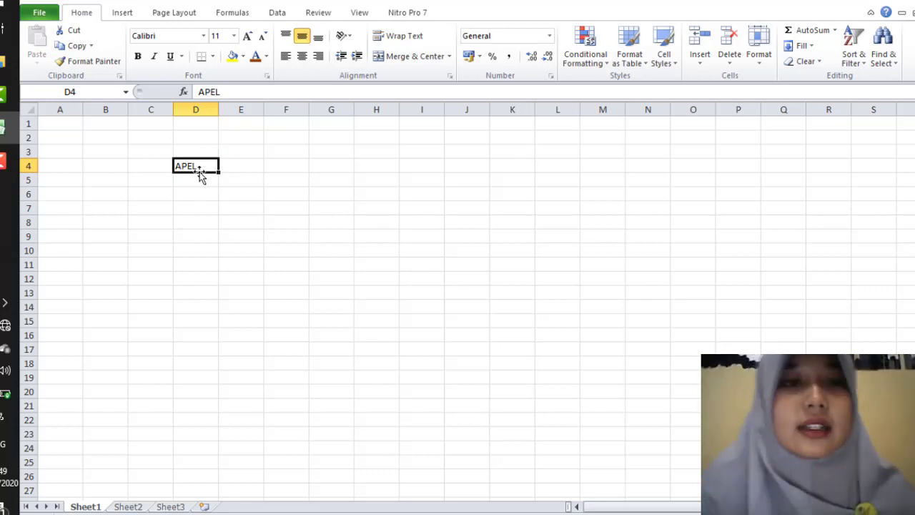
key("Delete")
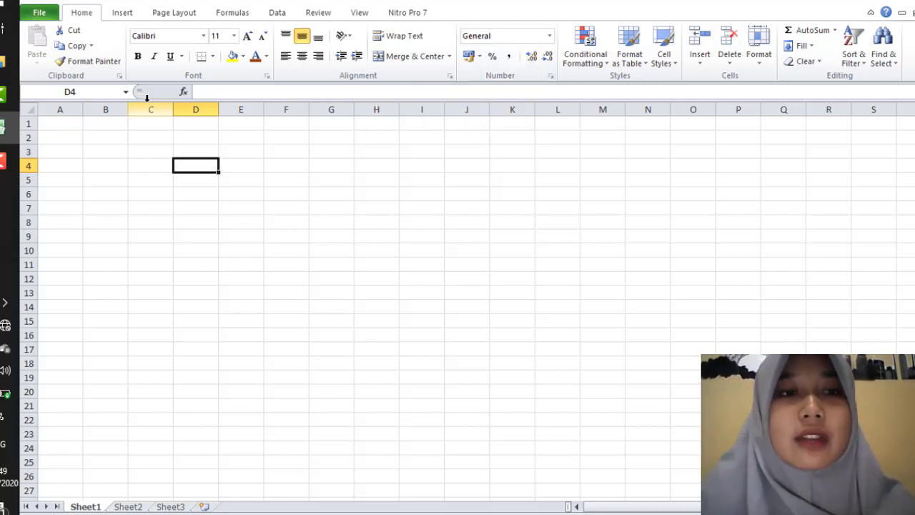
Enter the number 1000 in cell A1.
left_click(62, 127)
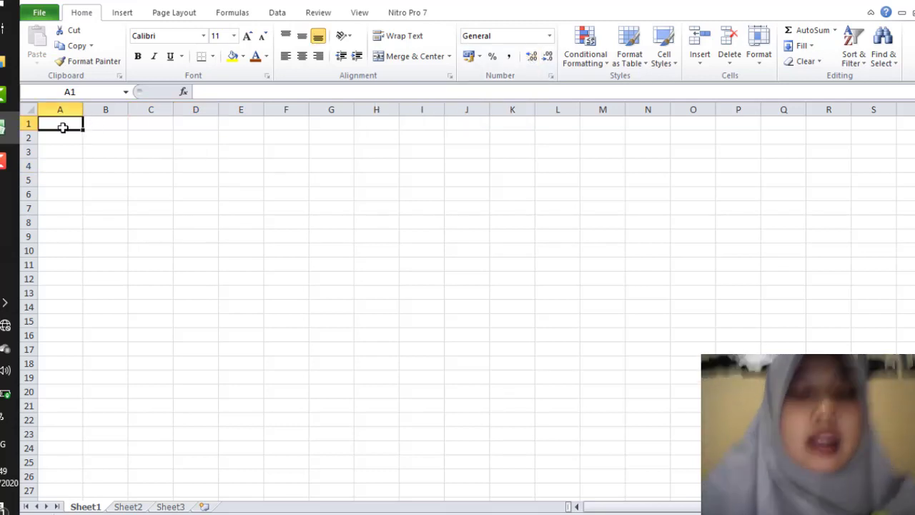
type("1000")
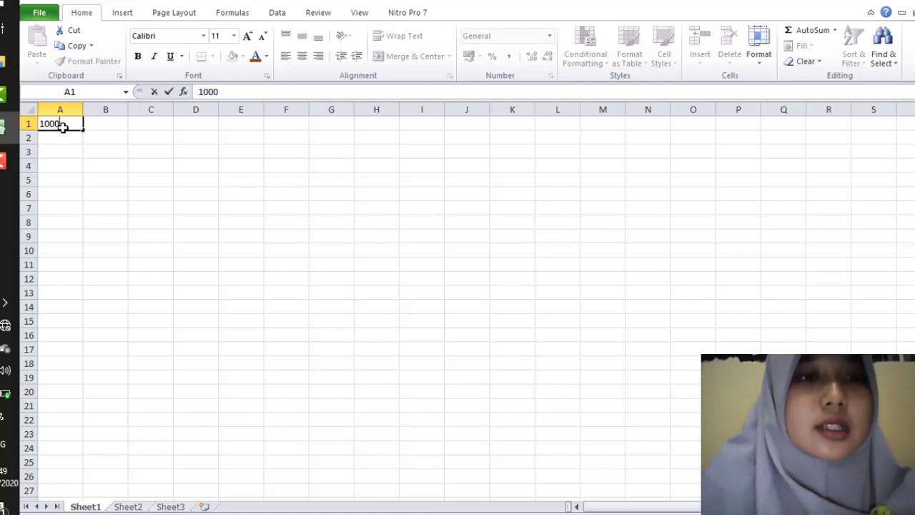
left_click(370, 149)
Increase the decimal places of cell A1 to three, finishing with a reduction to two.
left_click(70, 123)
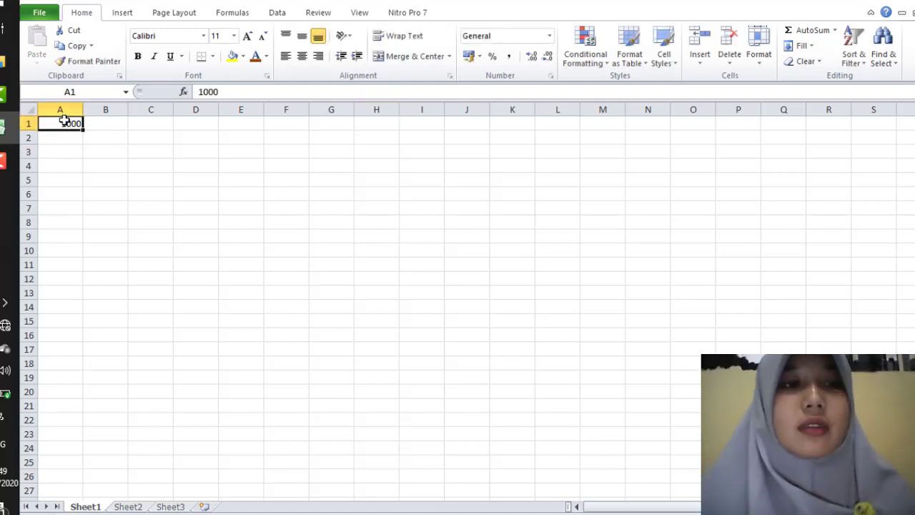
left_click(531, 57)
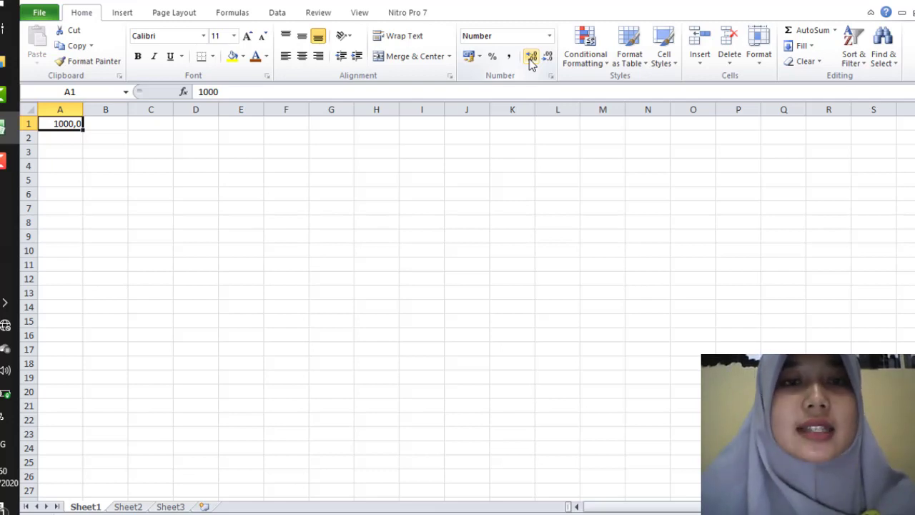
left_click(531, 61)
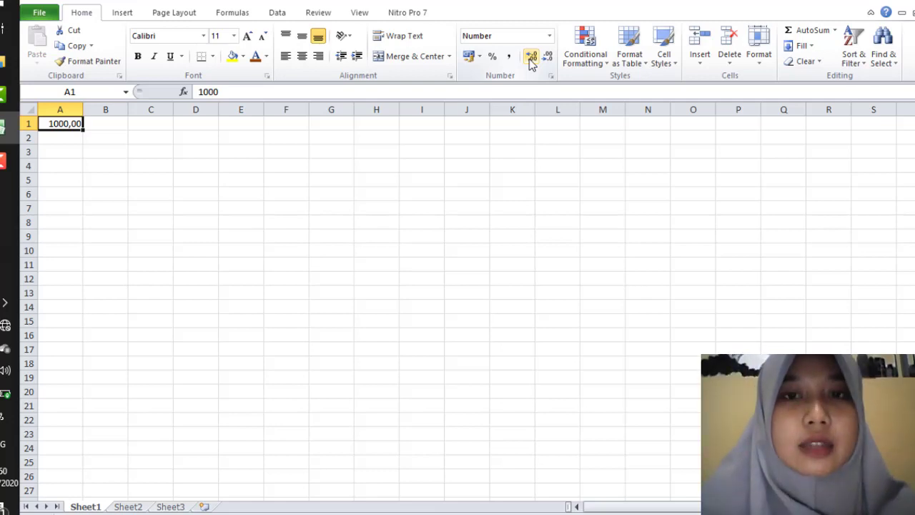
left_click(532, 63)
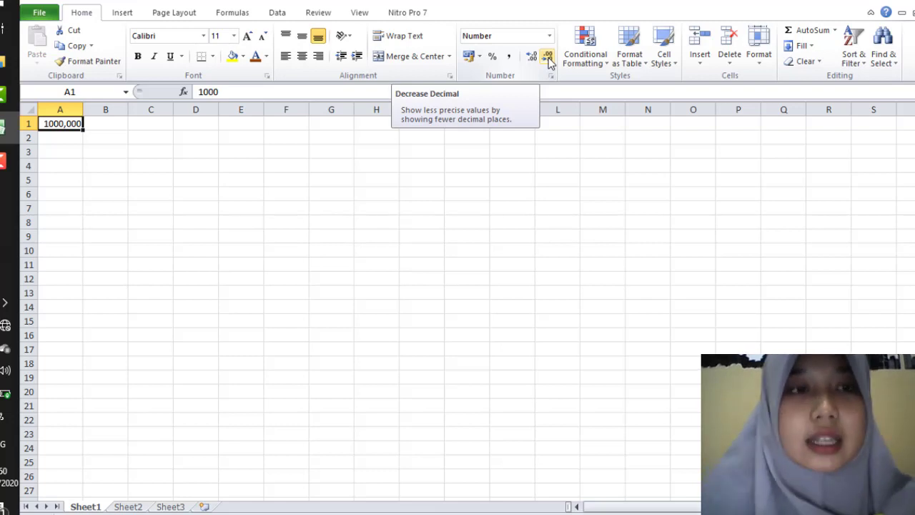
left_click(548, 57)
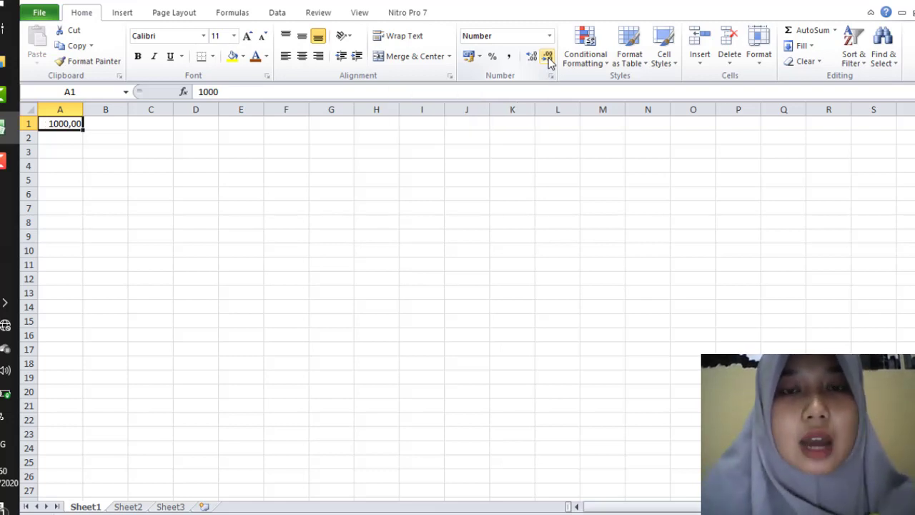
Reduce the decimal places of cell A1 to zero.
left_click(548, 59)
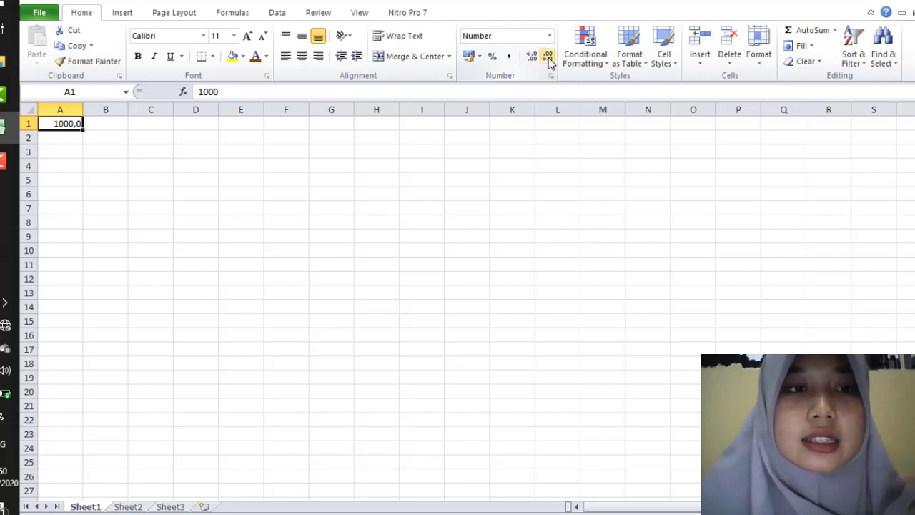
left_click(547, 58)
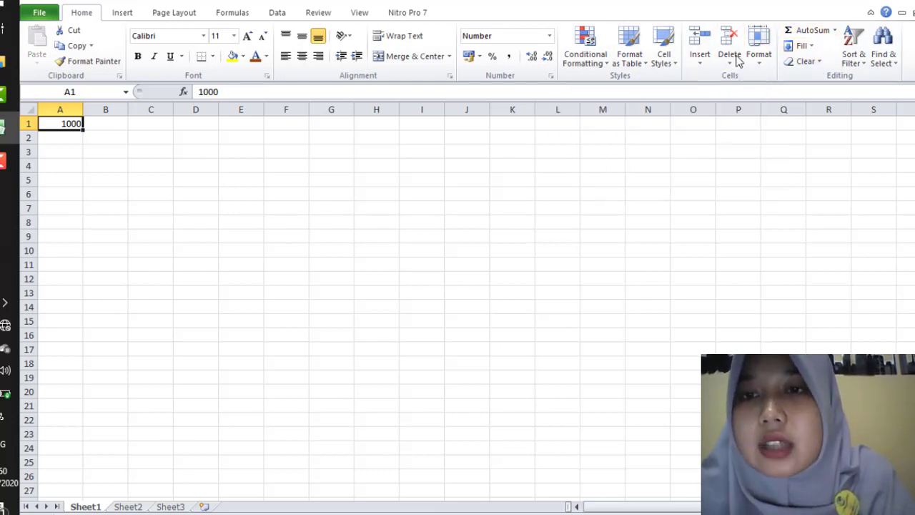
Try an empty SUM function in cell A1 and clear the cell's contents.
left_click(760, 56)
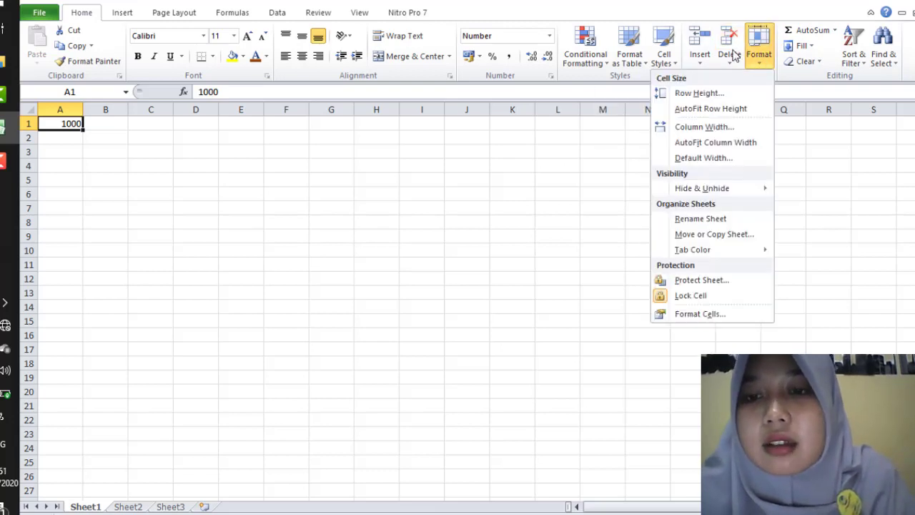
left_click(822, 32)
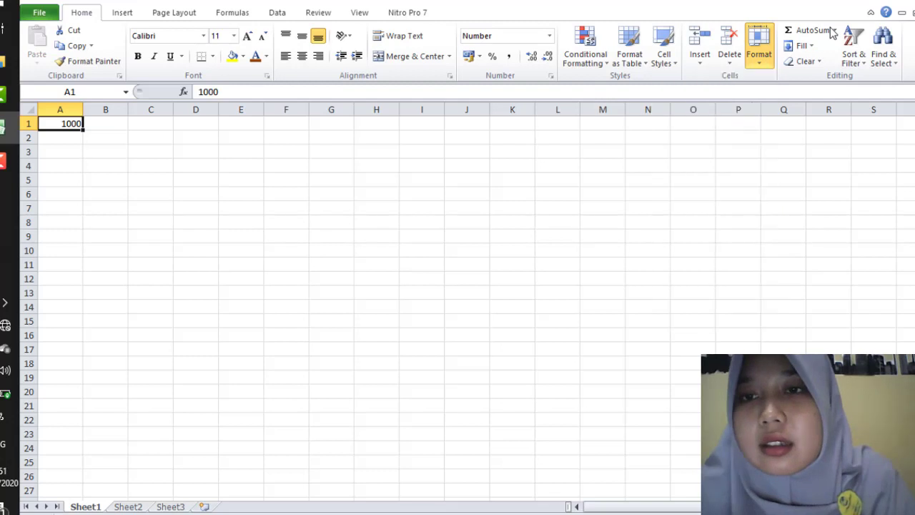
left_click(830, 31)
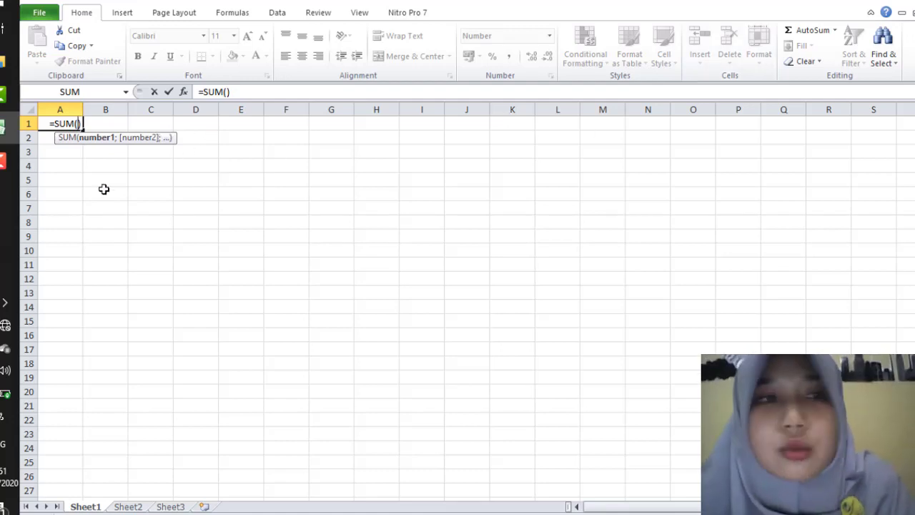
left_click(81, 125)
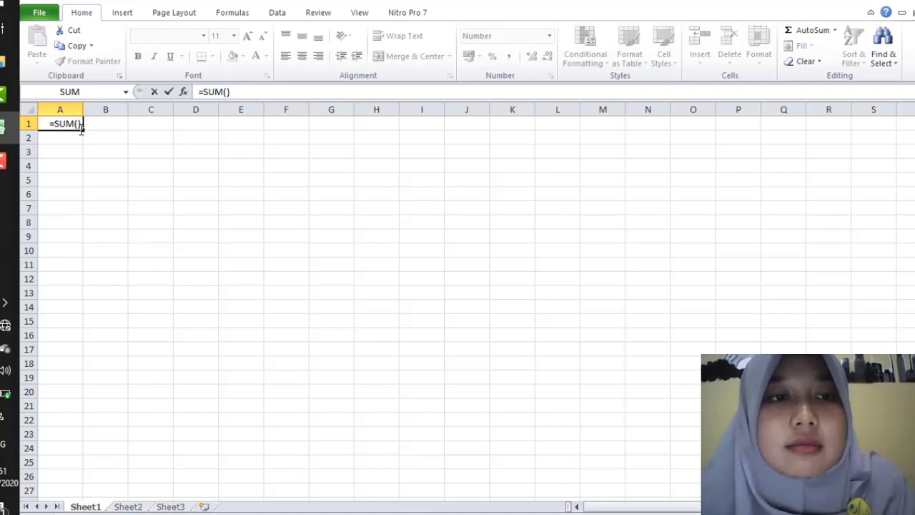
left_click_drag(81, 126, 30, 124)
key("Escape")
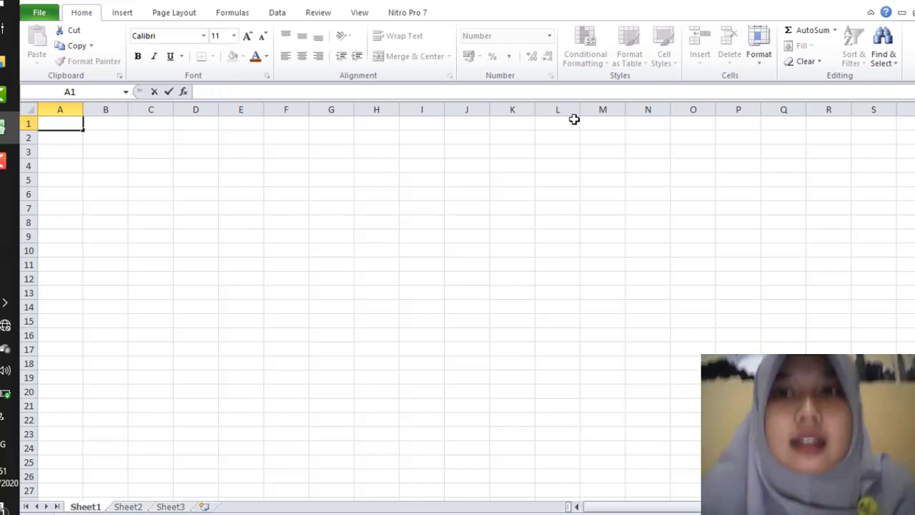
Examine the AutoSum function choices and the Find & Select options.
left_click(835, 30)
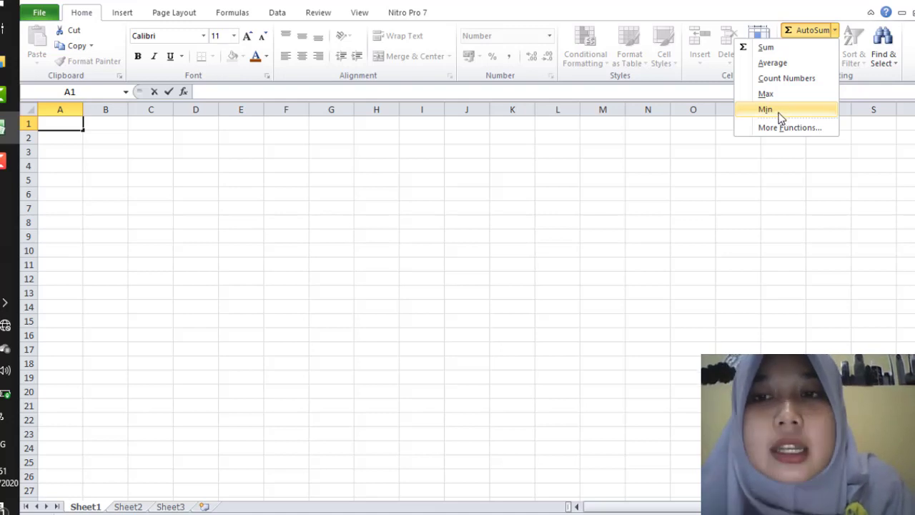
left_click(429, 235)
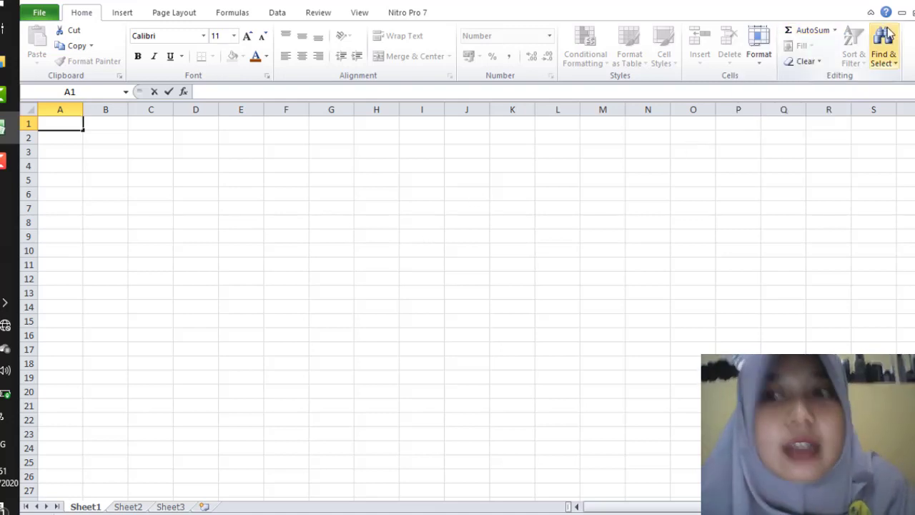
left_click(890, 66)
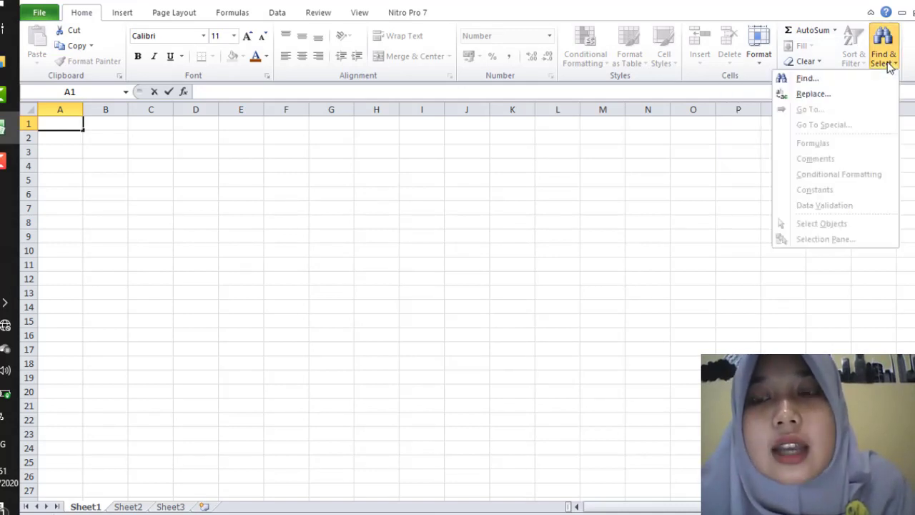
Examine the PivotTable options and the column, line, bar and area chart types available for insertion.
left_click(126, 14)
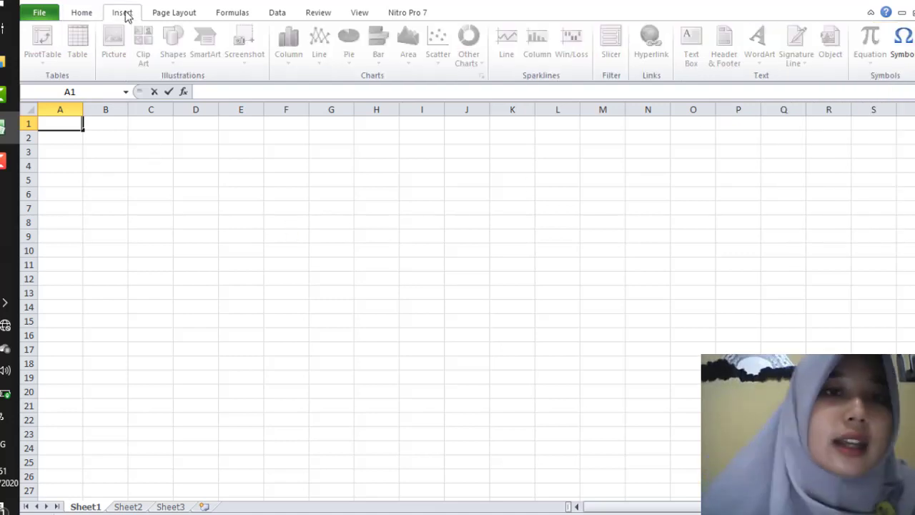
left_click(116, 125)
left_click(53, 123)
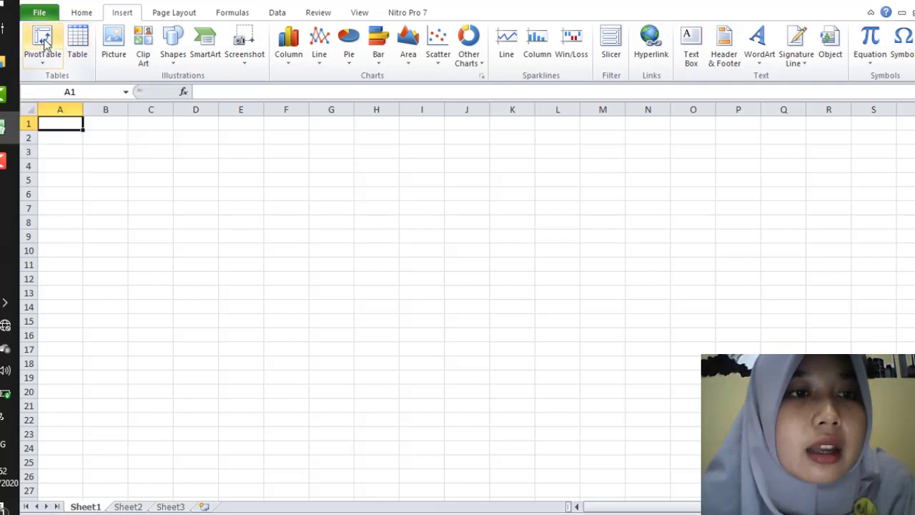
left_click(52, 62)
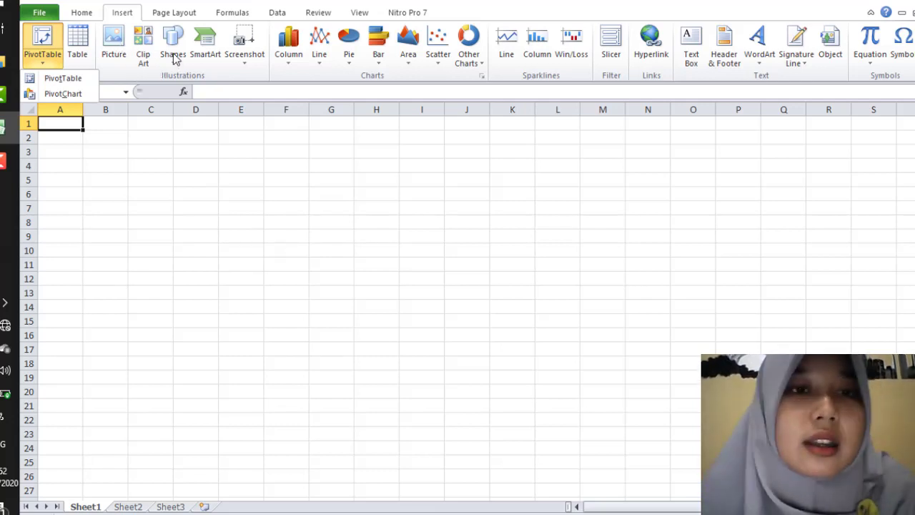
left_click(299, 59)
left_click(298, 58)
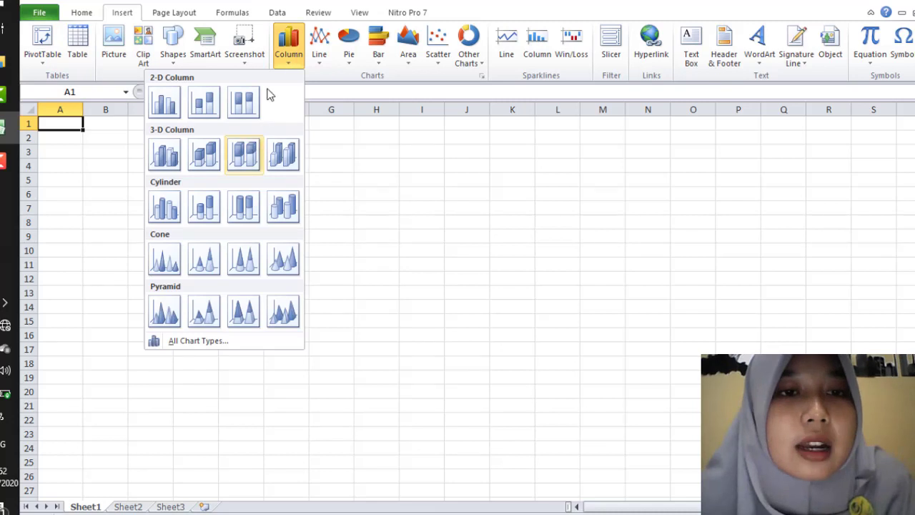
left_click(320, 63)
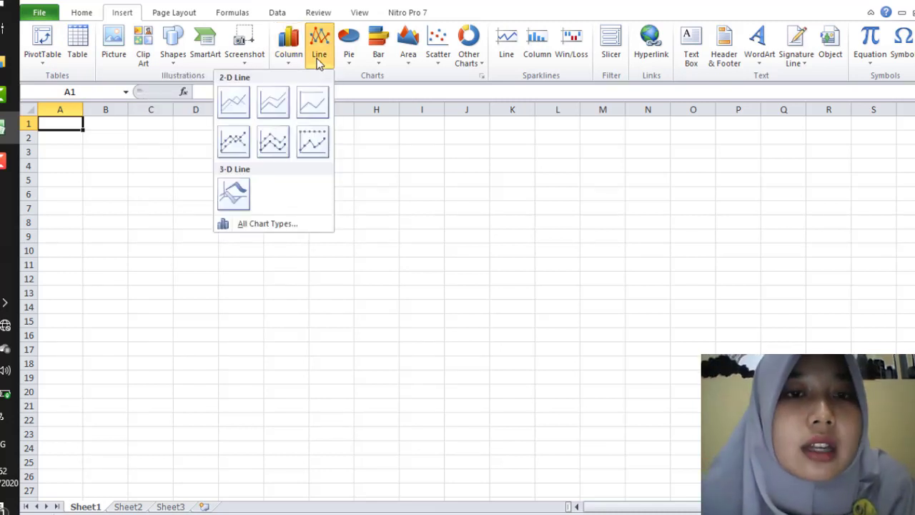
left_click(378, 64)
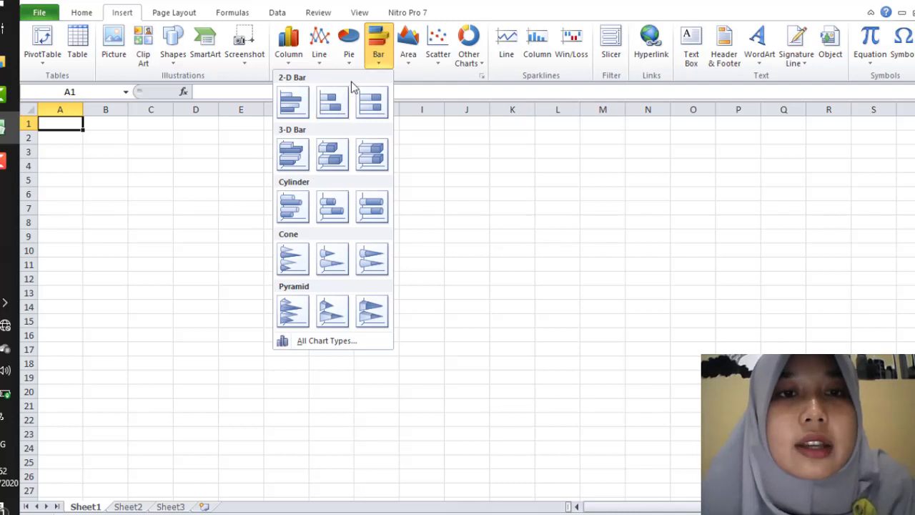
left_click(415, 64)
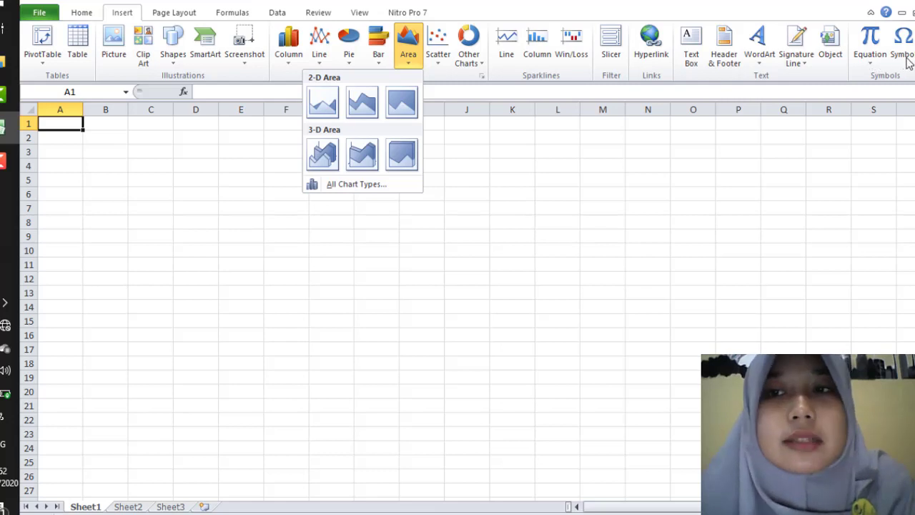
Browse the built-in equations and the symbol collection without inserting anything.
left_click(874, 62)
left_click(880, 60)
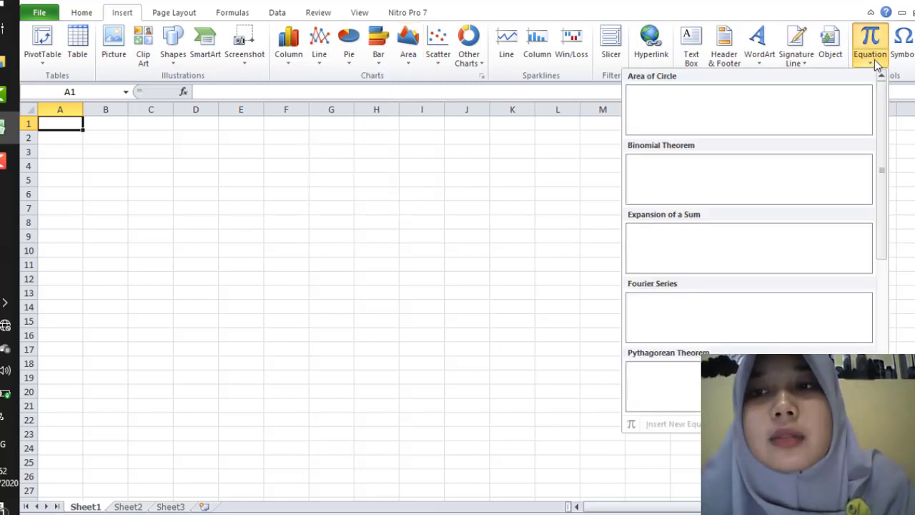
scroll(885, 107, "down", 4)
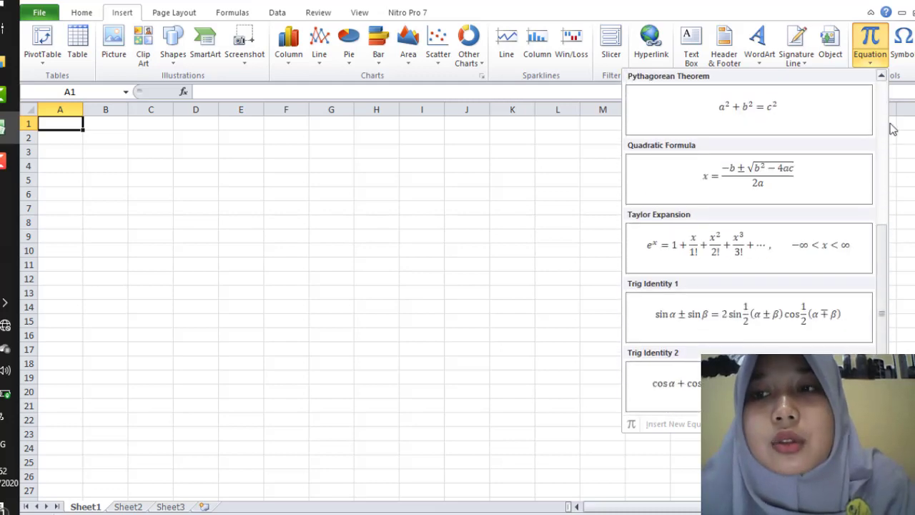
left_click(912, 66)
left_click(902, 59)
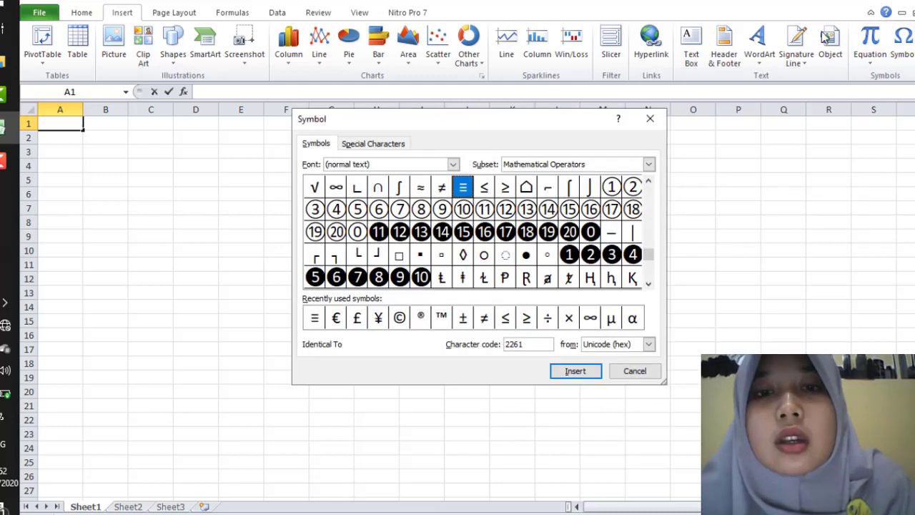
left_click(650, 118)
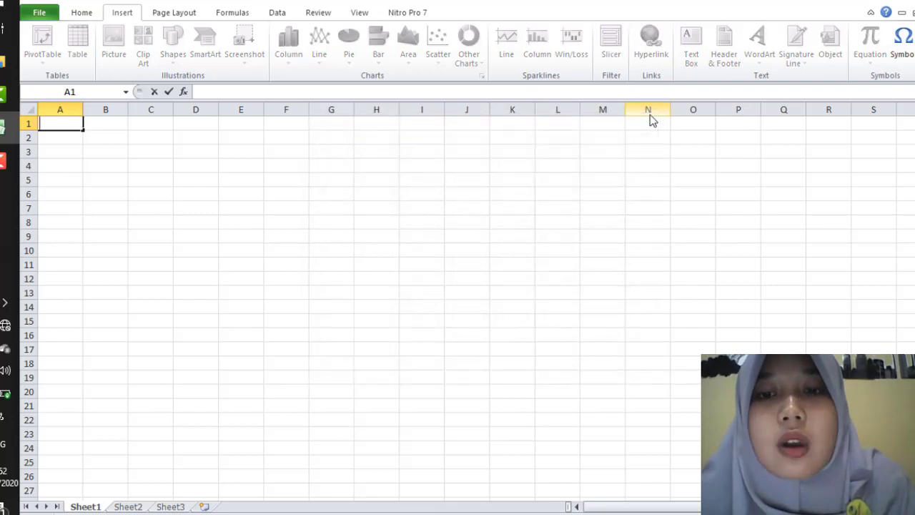
Examine the theme effects, fonts and colours and the preset page margins for the sheet.
left_click(175, 15)
left_click(135, 179)
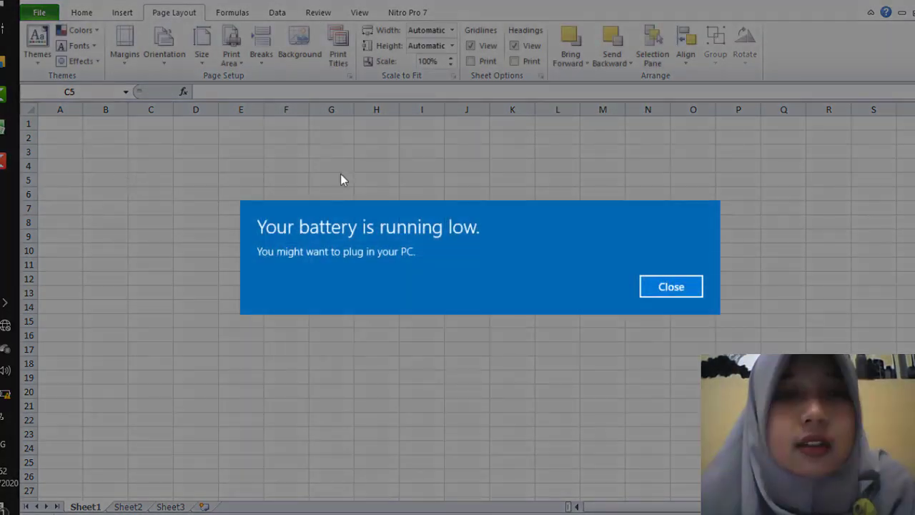
left_click(658, 287)
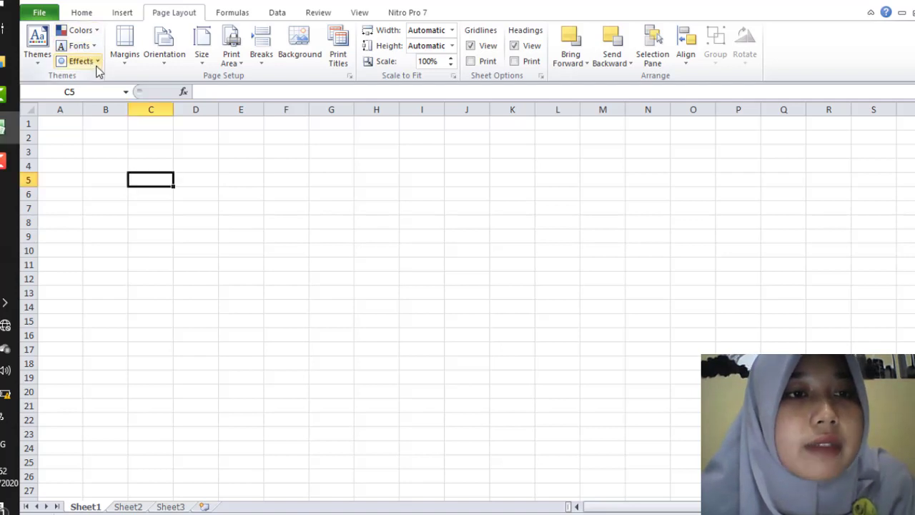
left_click(96, 63)
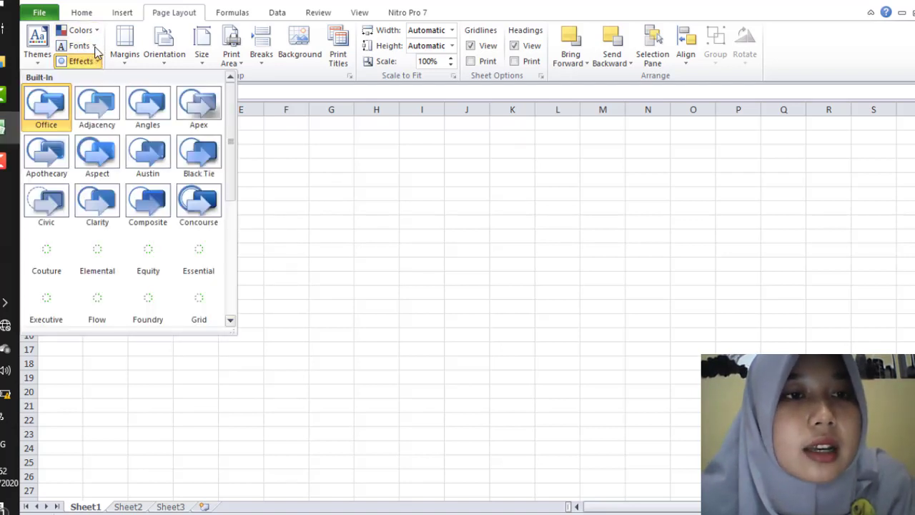
left_click(95, 46)
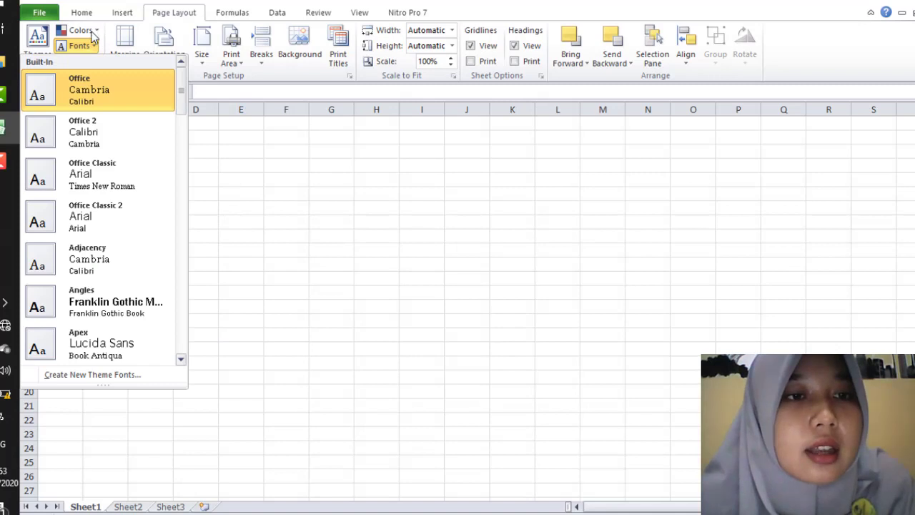
left_click(92, 32)
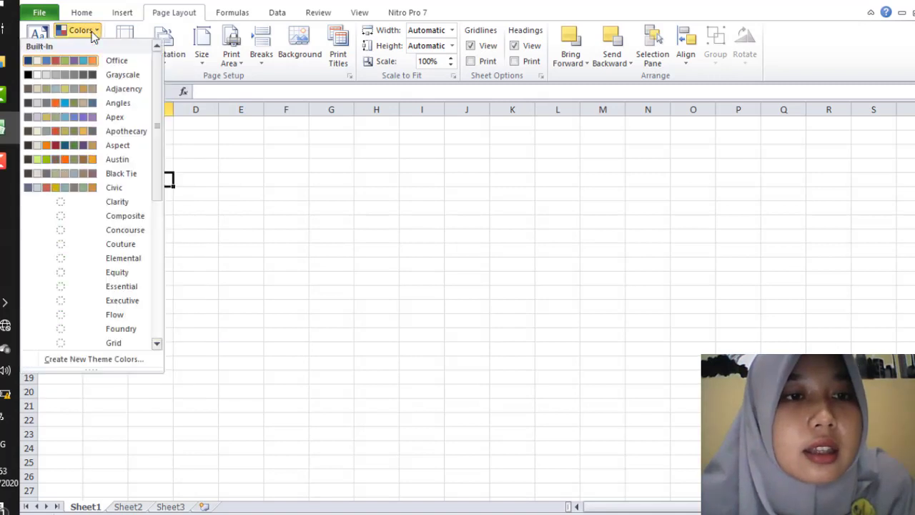
left_click(206, 79)
left_click(125, 50)
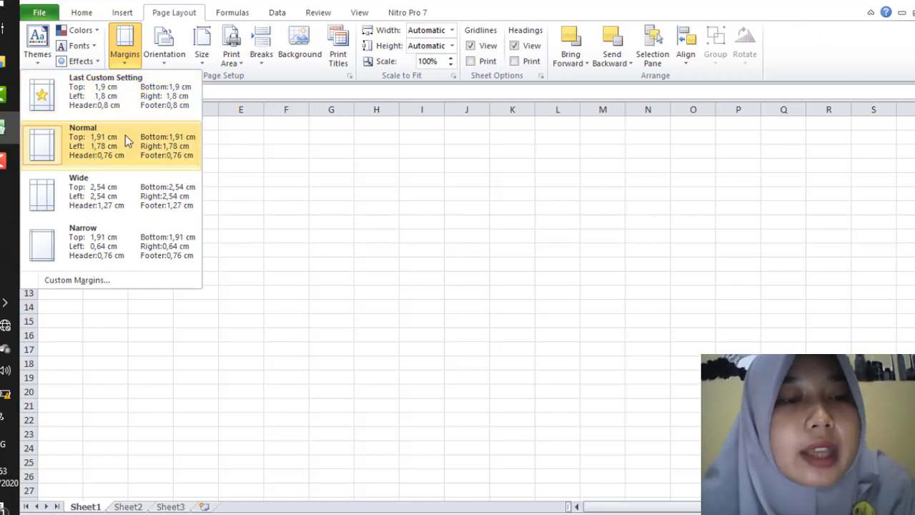
Switch the page orientation to Landscape and return it to Portrait.
left_click(166, 56)
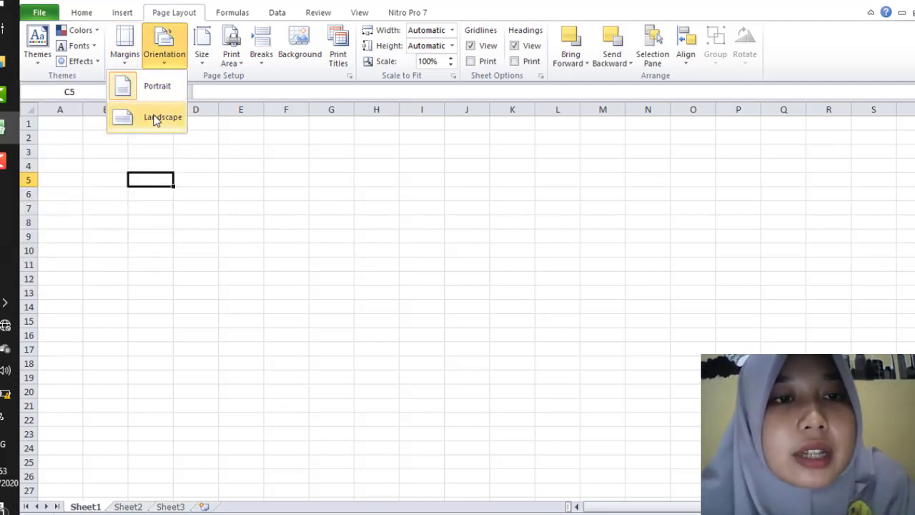
left_click(156, 119)
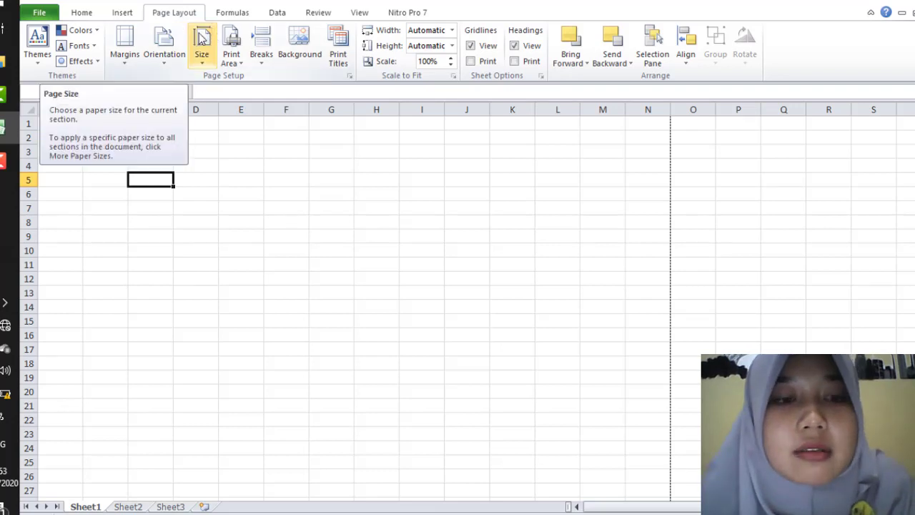
left_click(169, 45)
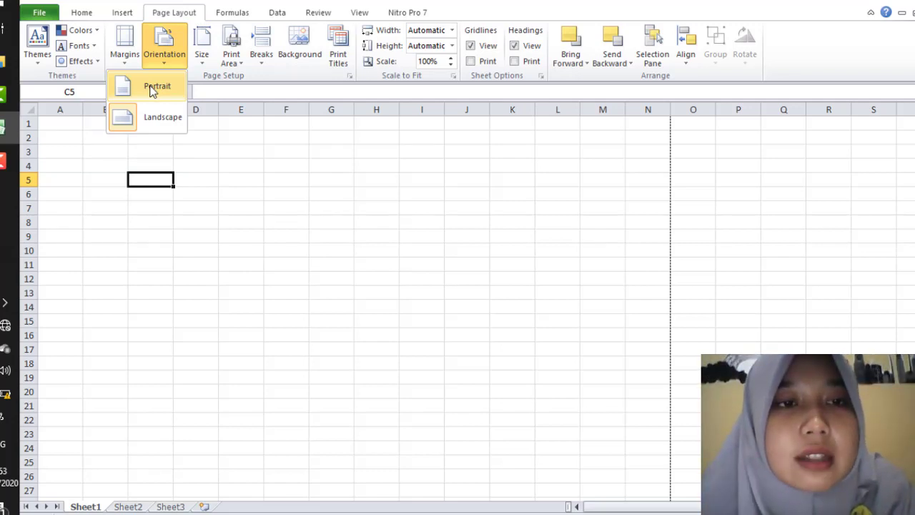
left_click(153, 89)
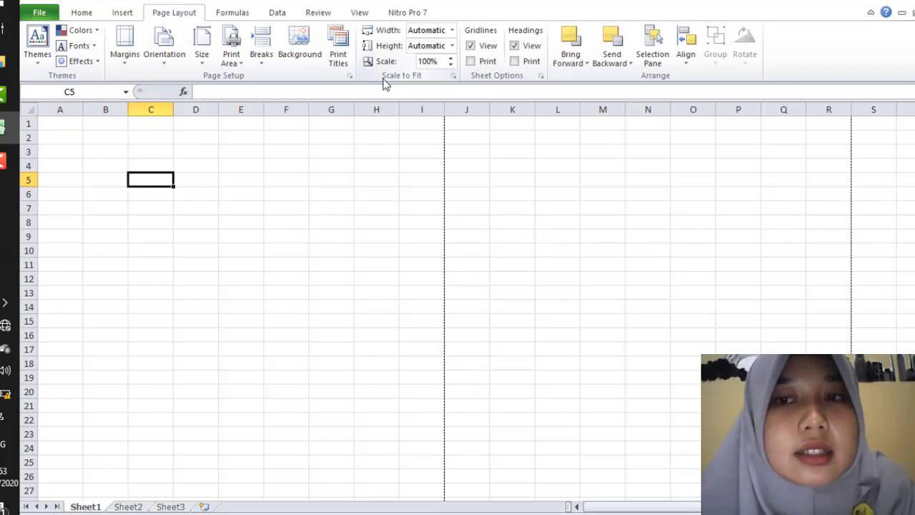
Examine the paper sizes available for the sheet.
scroll(174, 108, "up", 2)
scroll(174, 108, "down", 3)
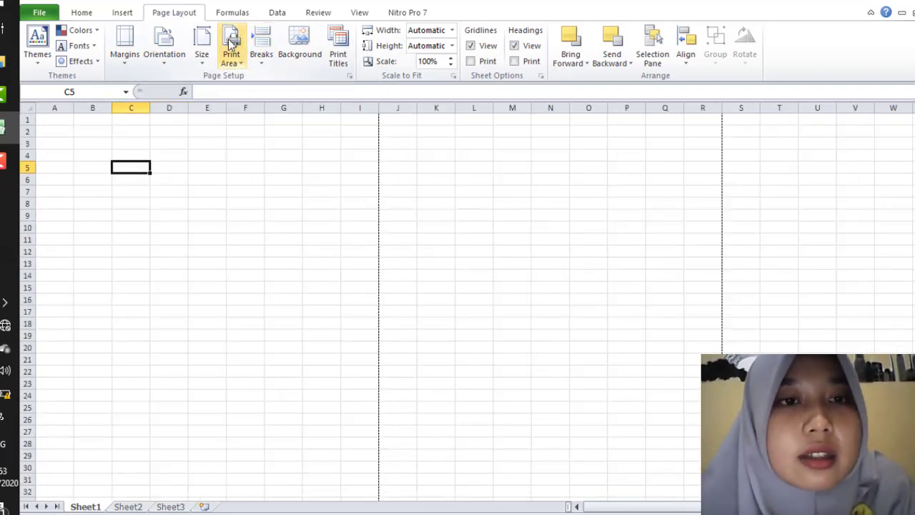
left_click(213, 60)
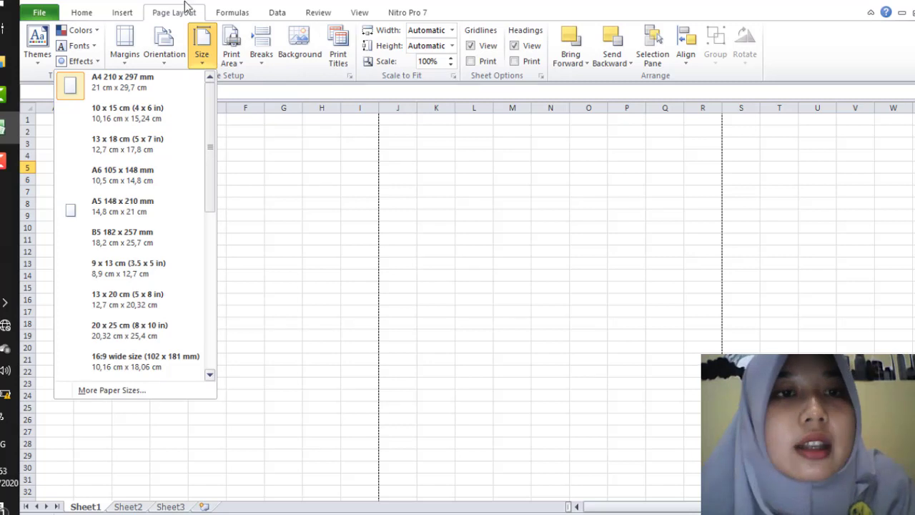
Examine the AutoSum functions and the Insert Function list without inserting any function.
left_click(233, 13)
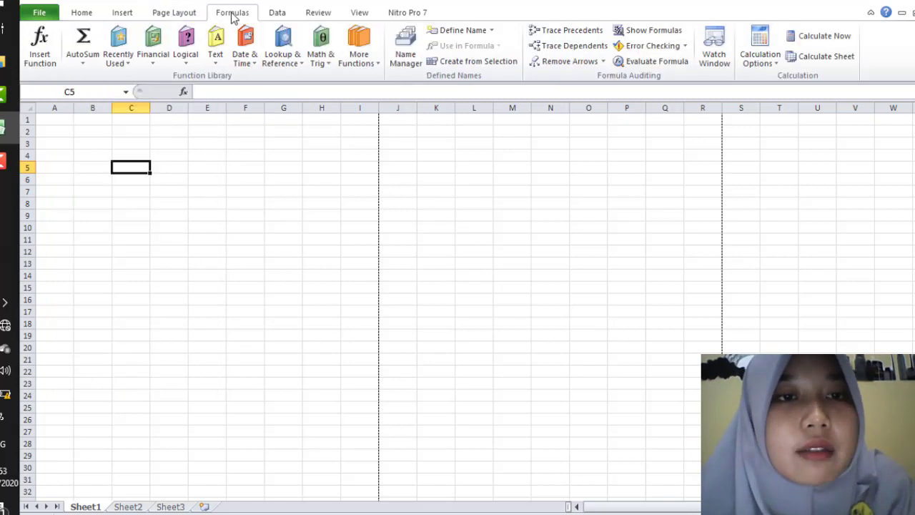
left_click(84, 65)
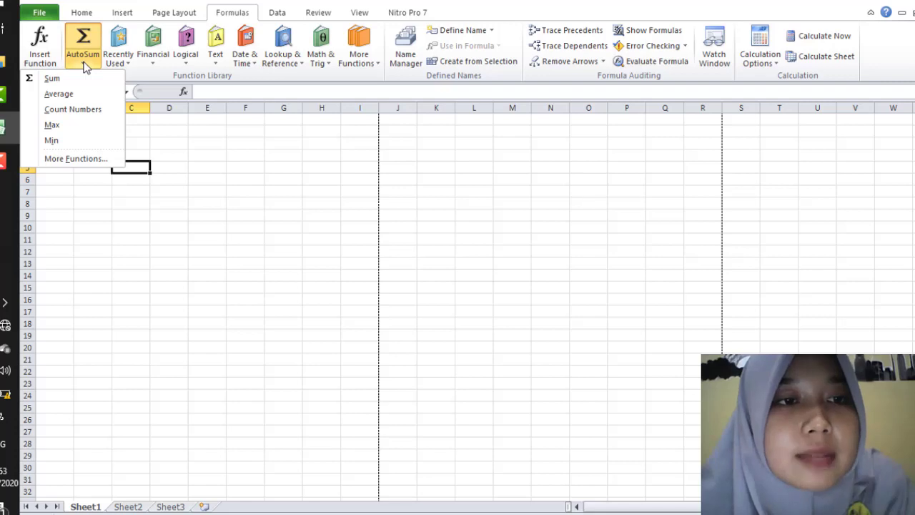
left_click(82, 14)
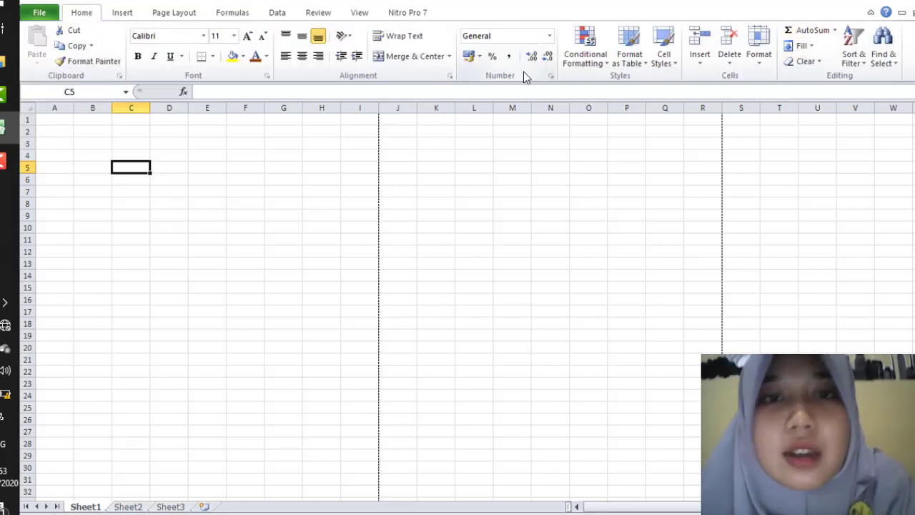
left_click(236, 14)
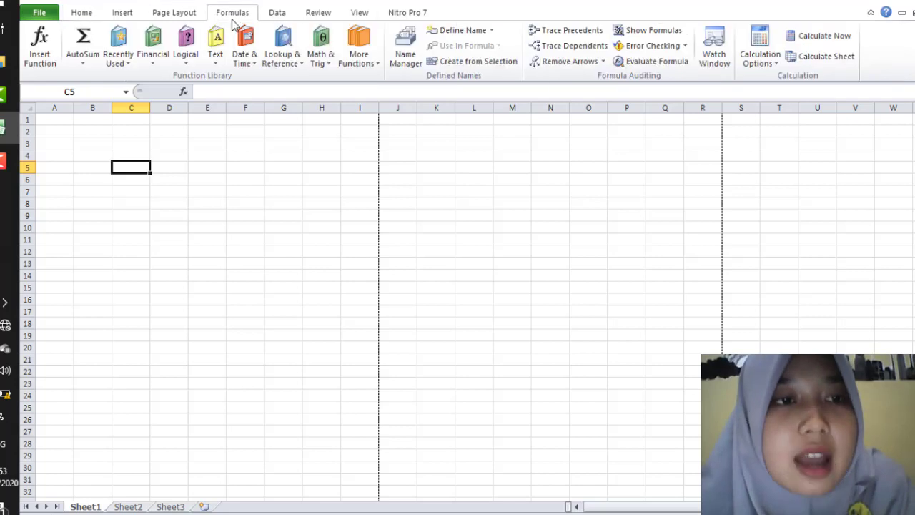
left_click(40, 66)
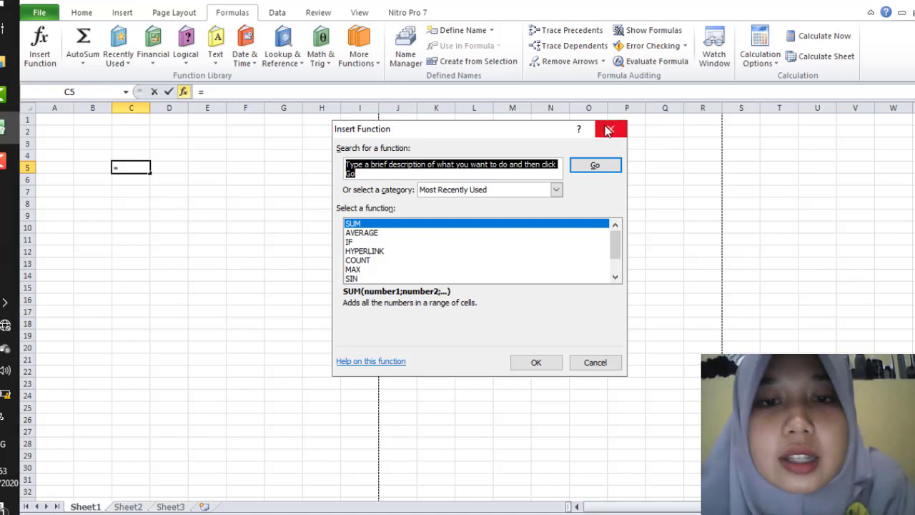
left_click(611, 129)
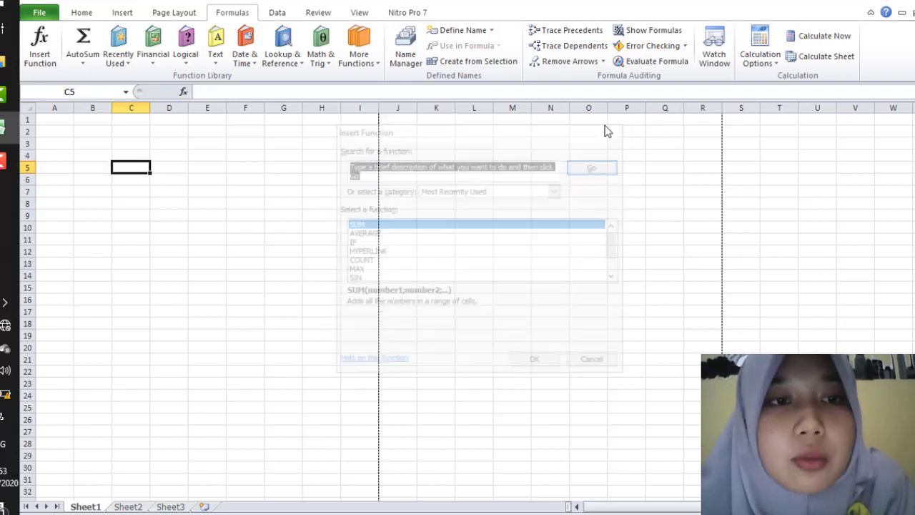
Start a formula with =SUM( directly in cell A2 and discard the entry.
left_click(65, 130)
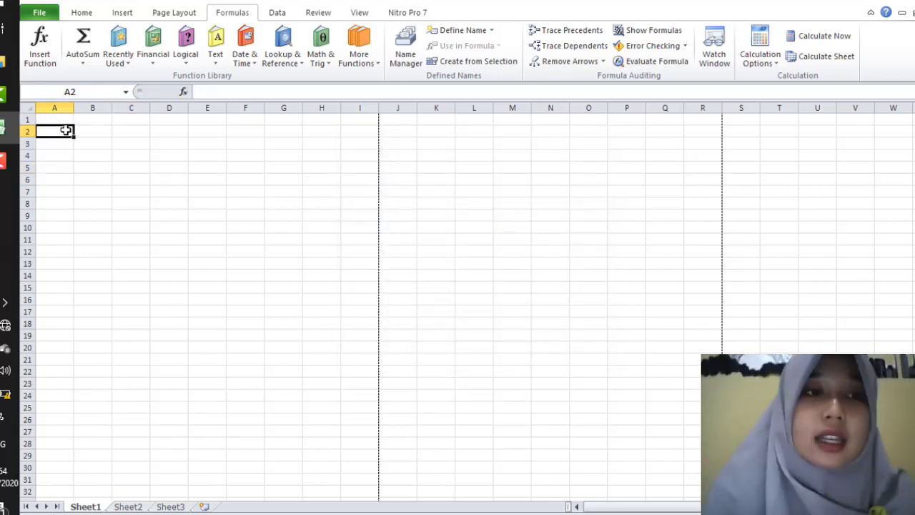
type("=S")
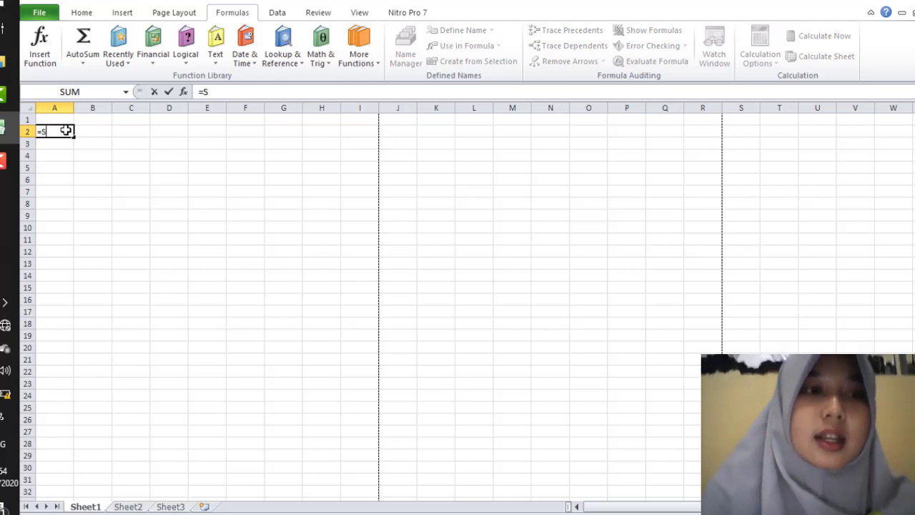
type("UM(")
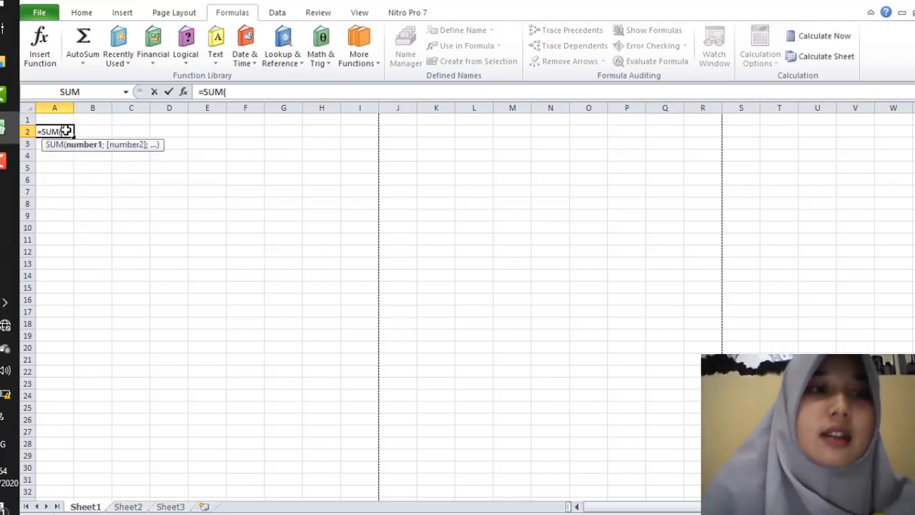
key("BackSpace")
key("Escape")
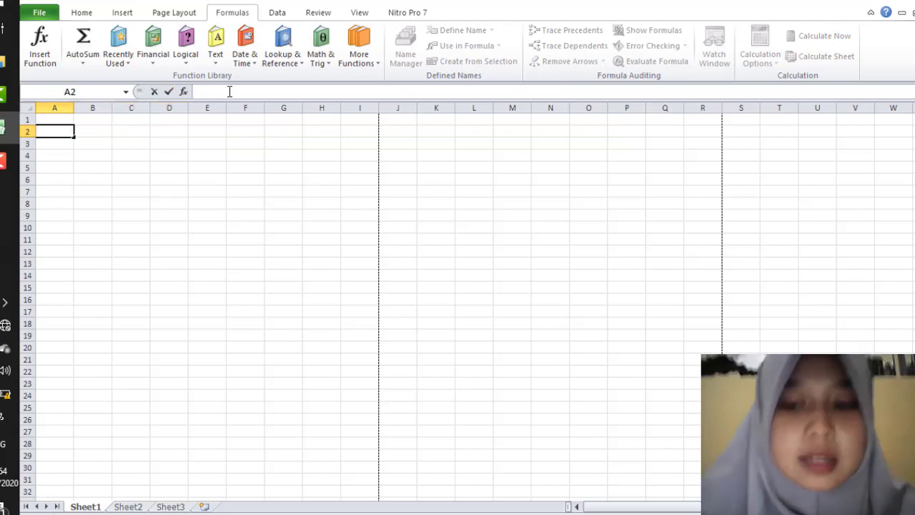
Begin =SUM for cell A2 in the formula bar, erase it and leave the cell empty.
type("=SUM")
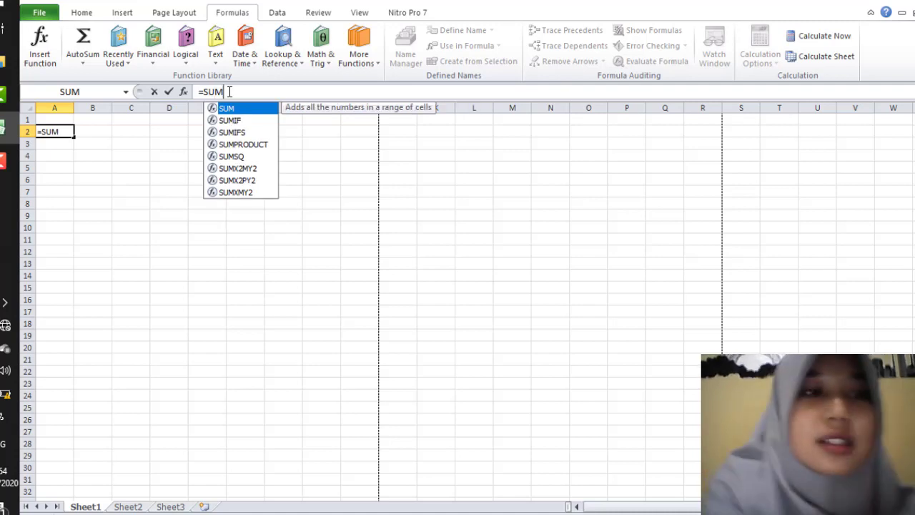
key("BackSpace")
key("BackSpace")
key("BackSpace")
key("BackSpace")
left_click(146, 155)
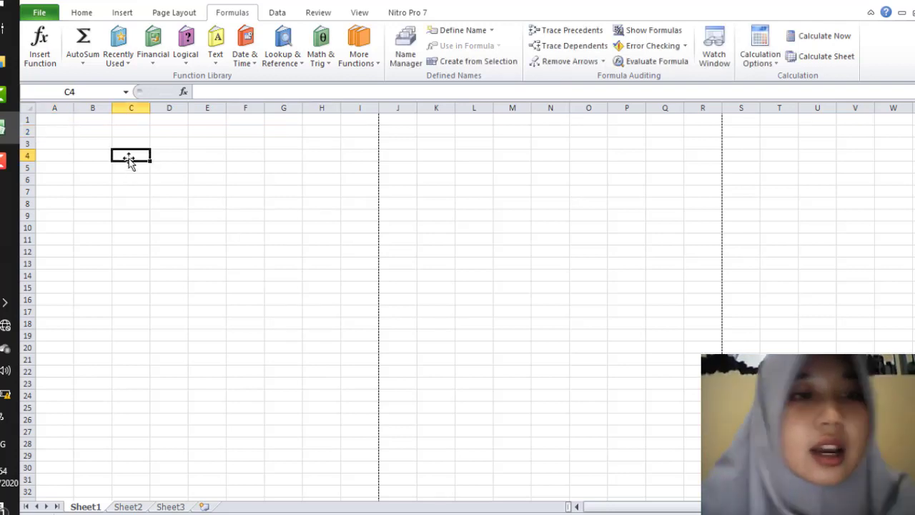
left_click(59, 143)
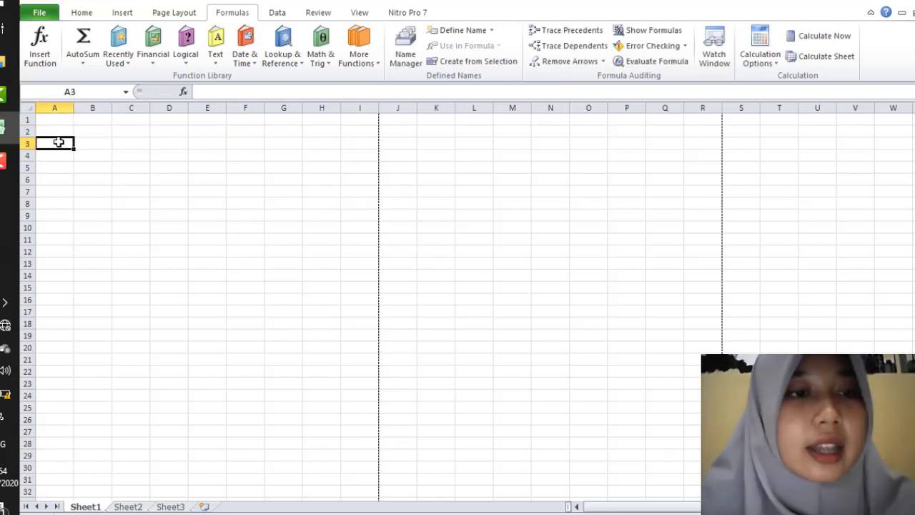
left_click(212, 92)
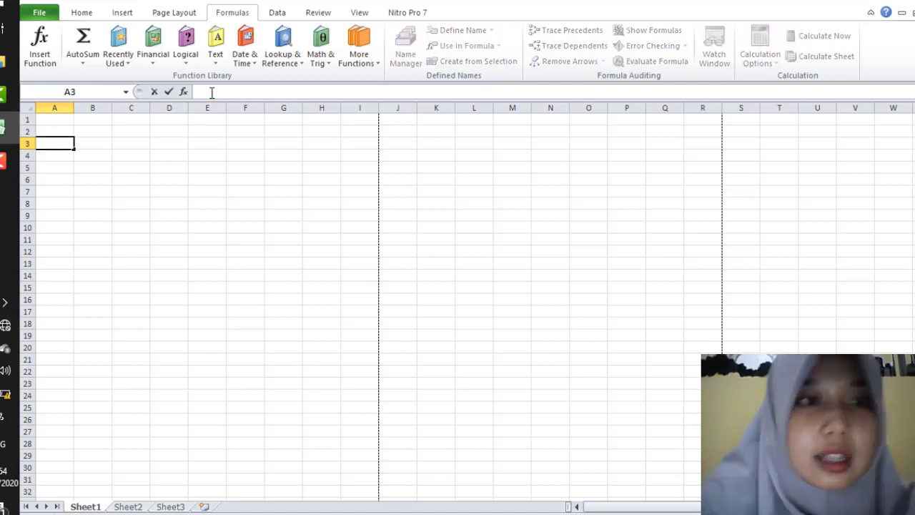
type("U")
key("BackSpace")
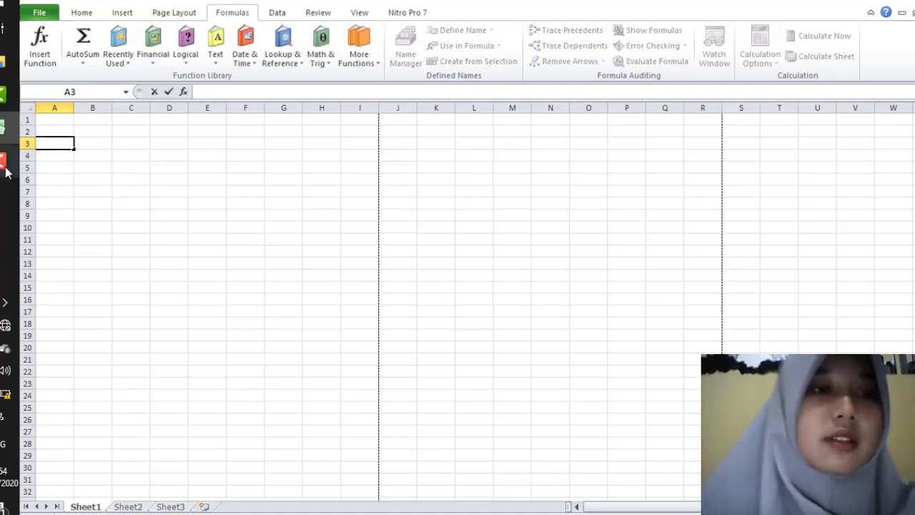
left_click(85, 141)
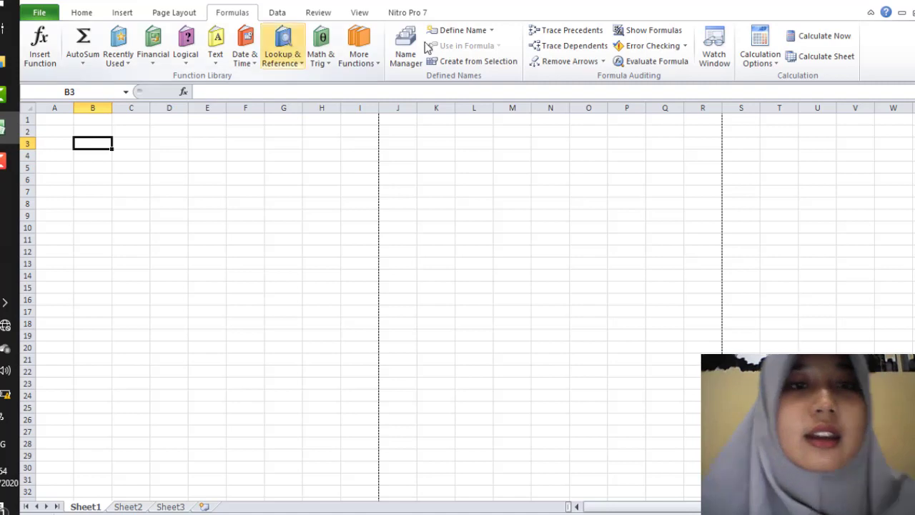
Look over the available data, review and view tools.
left_click(276, 16)
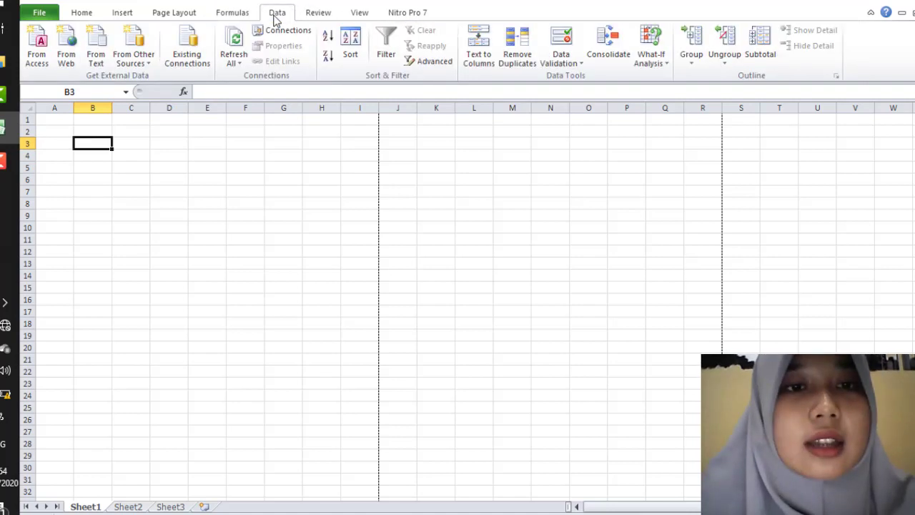
left_click(318, 15)
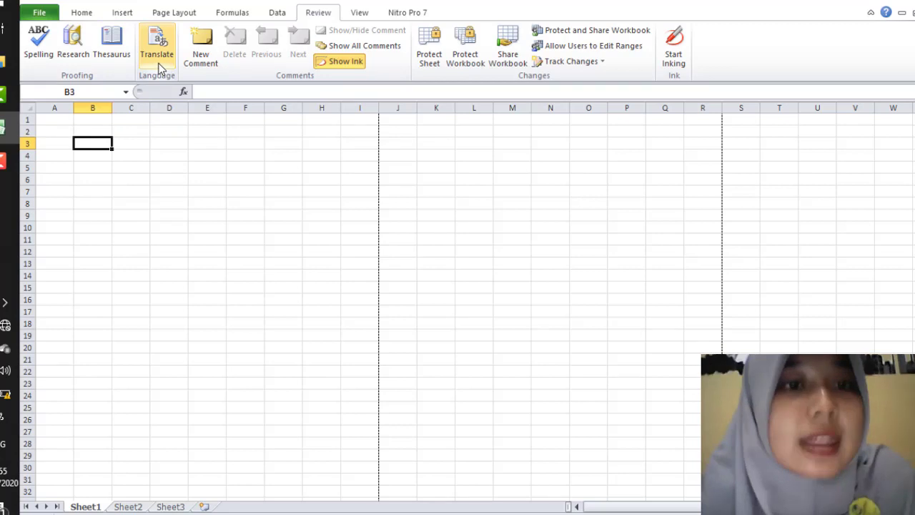
left_click(356, 17)
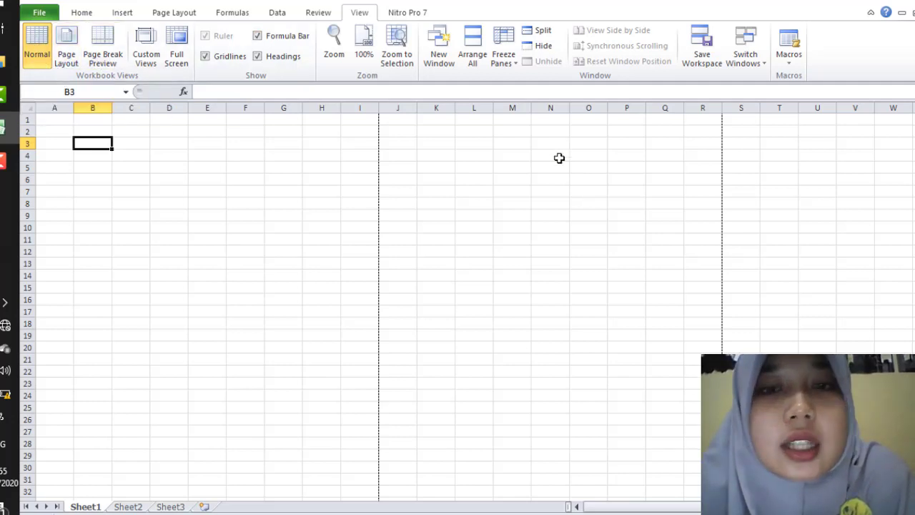
Set the sheet's zoom to 100% and increase it to 200%.
left_click(334, 41)
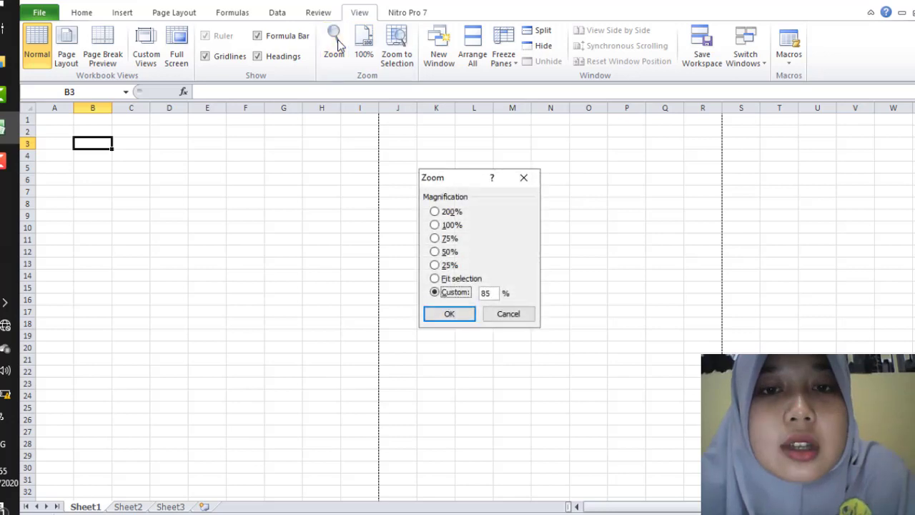
left_click(434, 225)
left_click(449, 315)
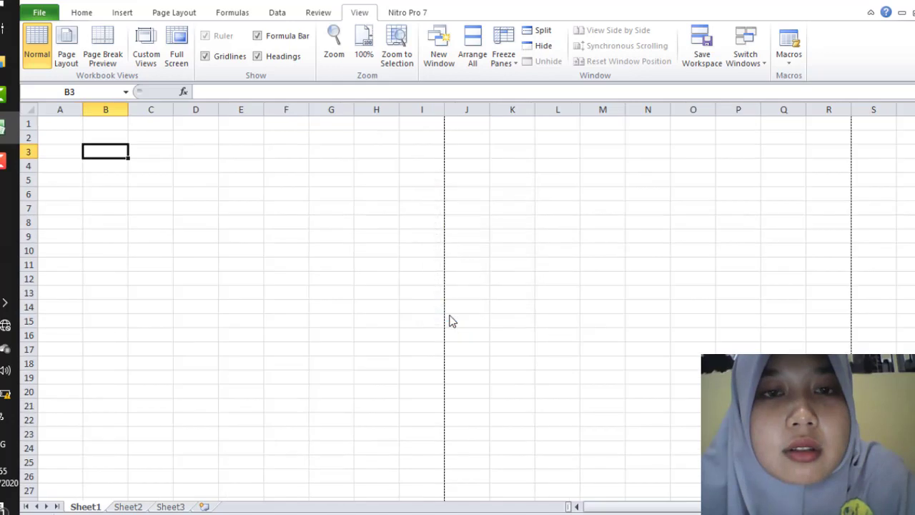
left_click(341, 52)
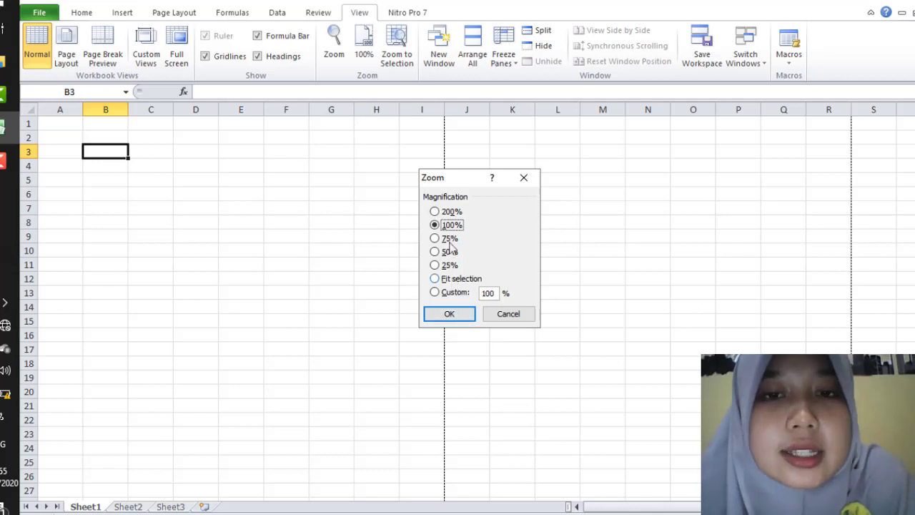
left_click(436, 213)
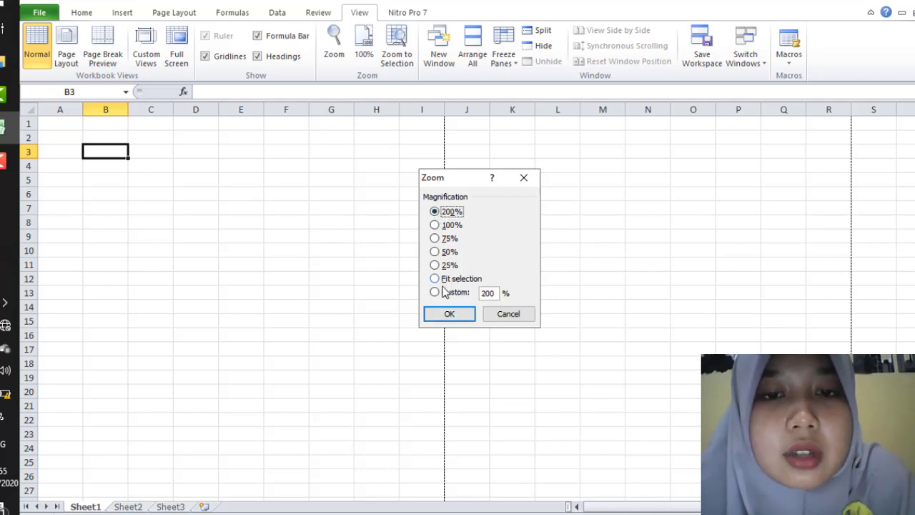
left_click(455, 315)
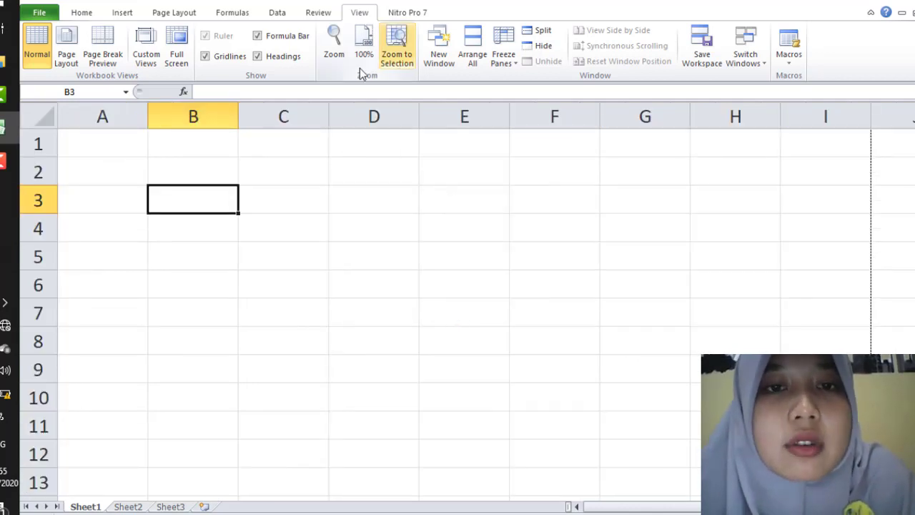
Set the sheet's magnification to a custom 85%.
left_click(342, 49)
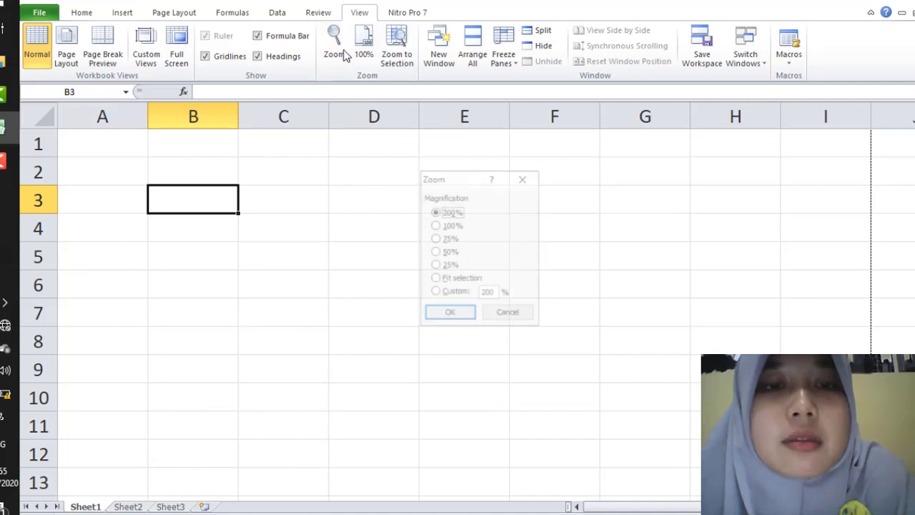
left_click(435, 292)
left_click(451, 315)
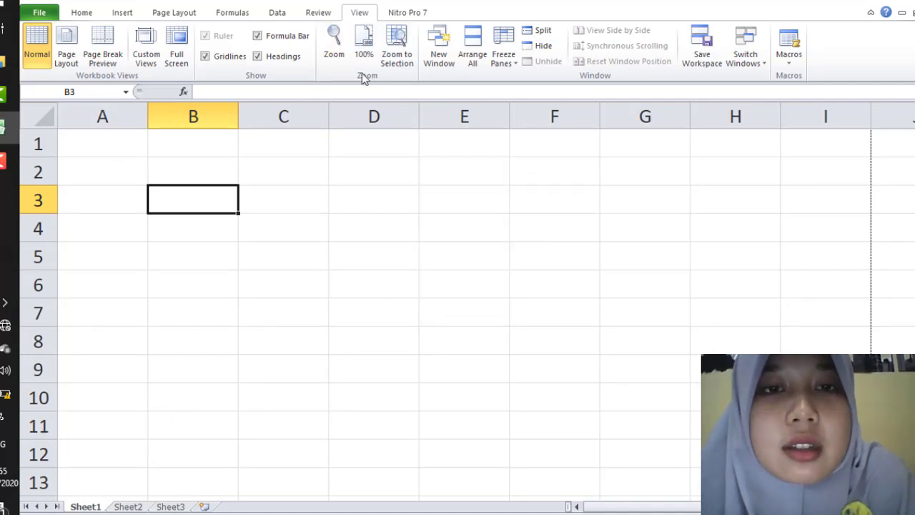
left_click(334, 47)
left_click(496, 295)
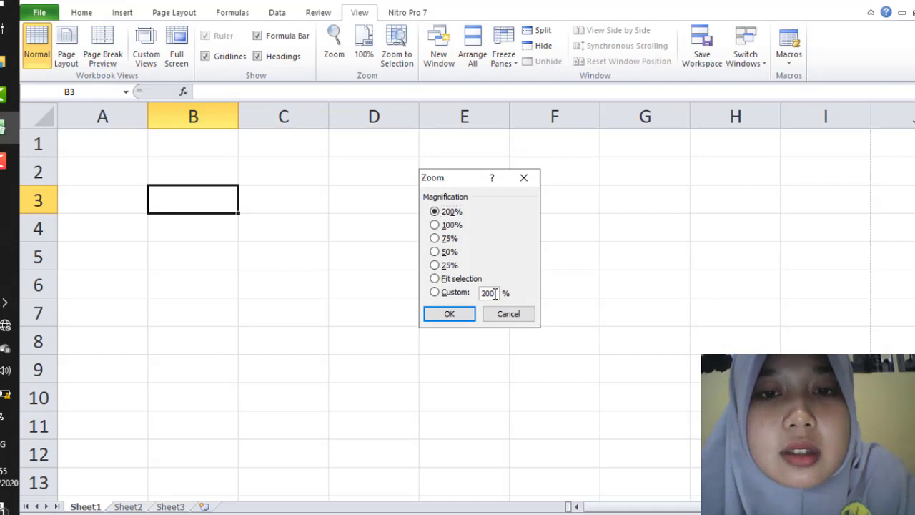
key("BackSpace")
key("BackSpace")
key("BackSpace")
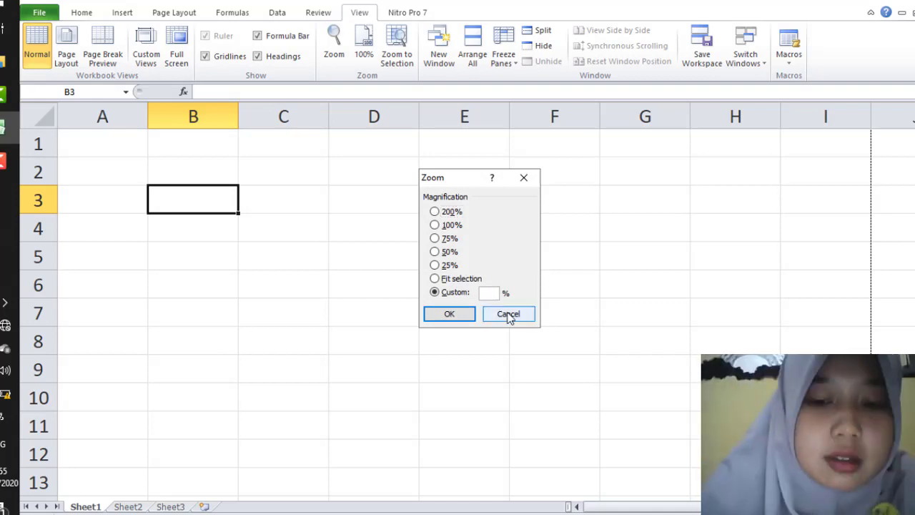
type("85")
key("Return")
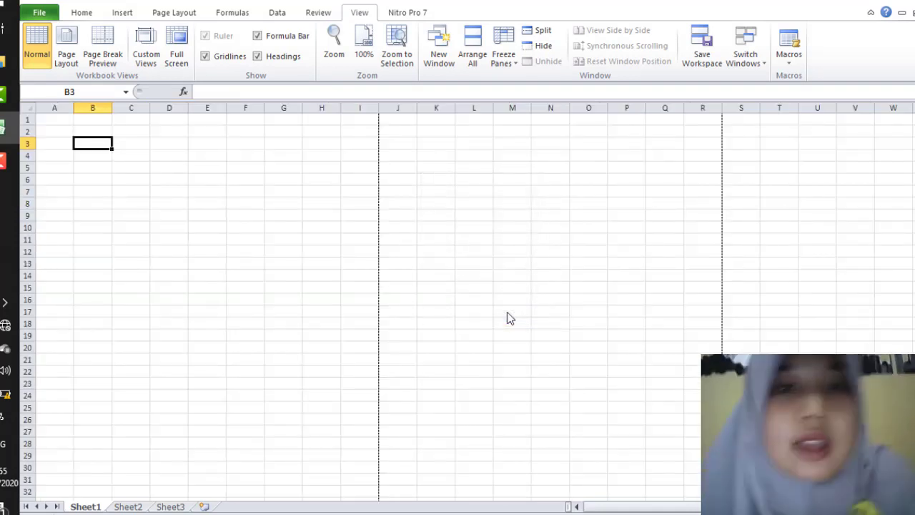